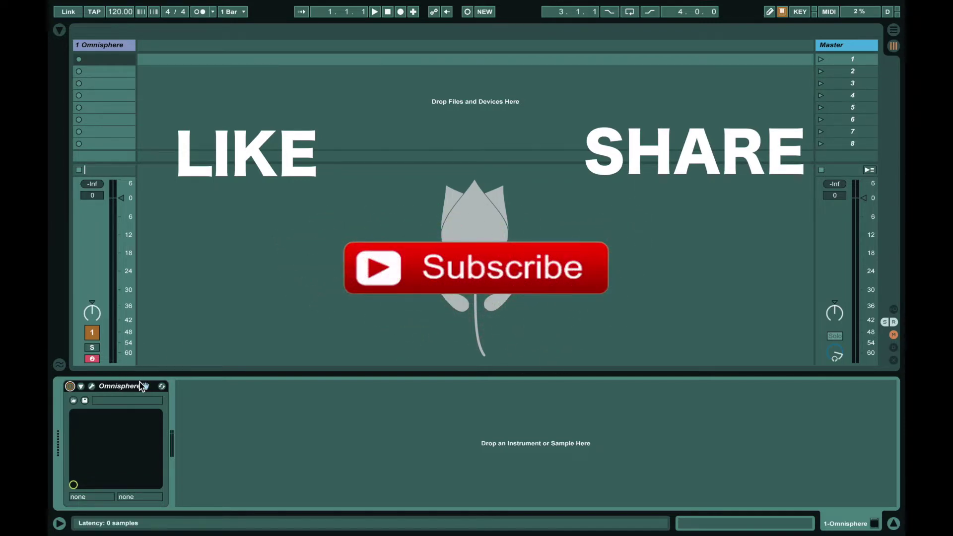
Open the Omnisphere plug-in window, position it in view, and look through its individual layer pages, finishing on layer A
click(91, 387)
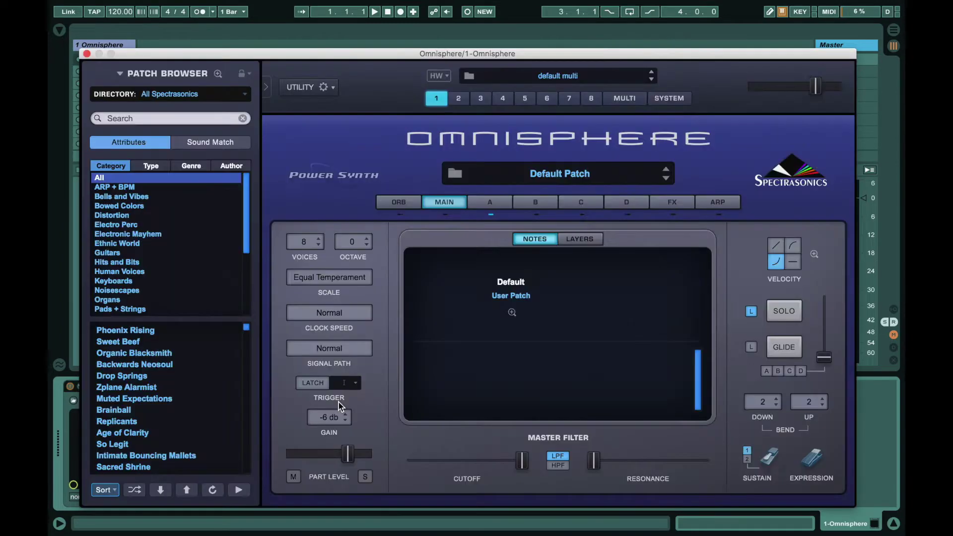
drag(609, 58, 606, 38)
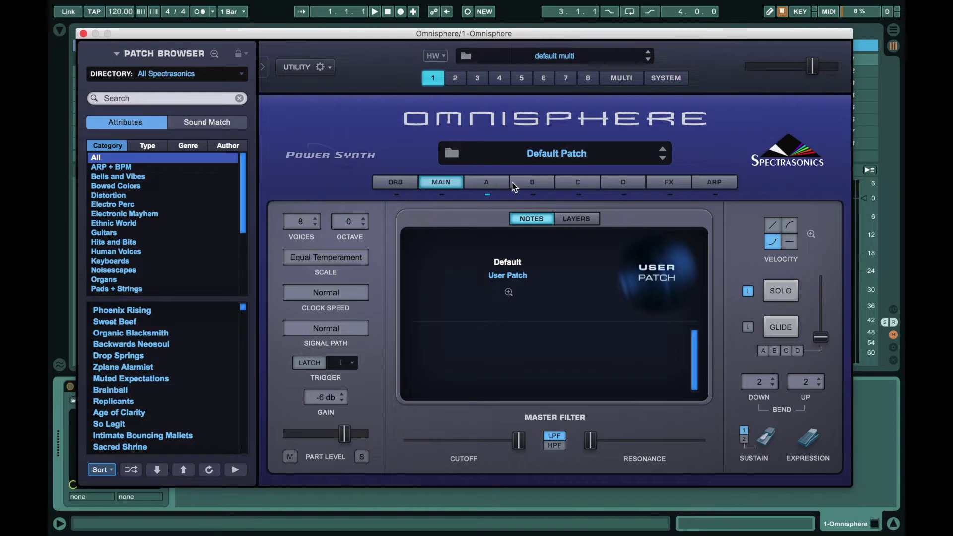
click(596, 182)
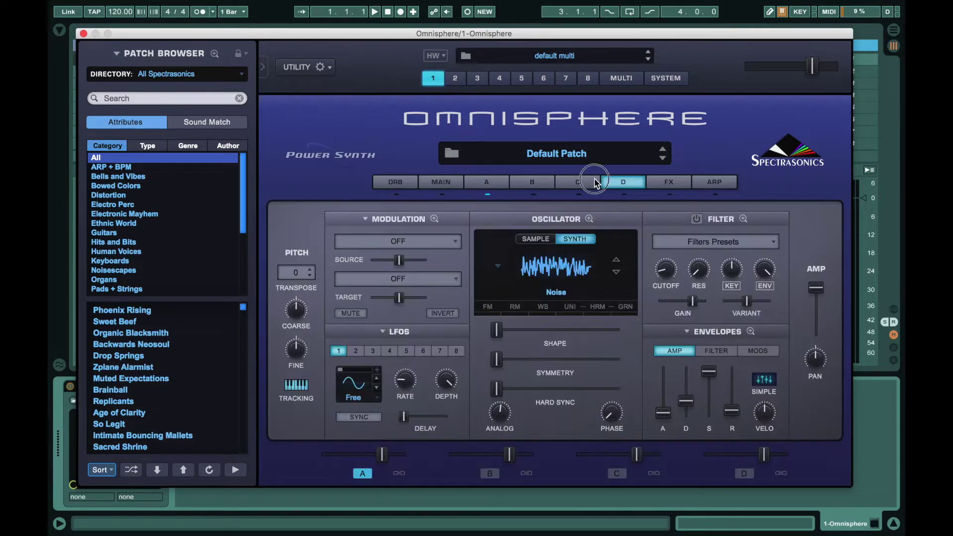
click(544, 183)
click(487, 181)
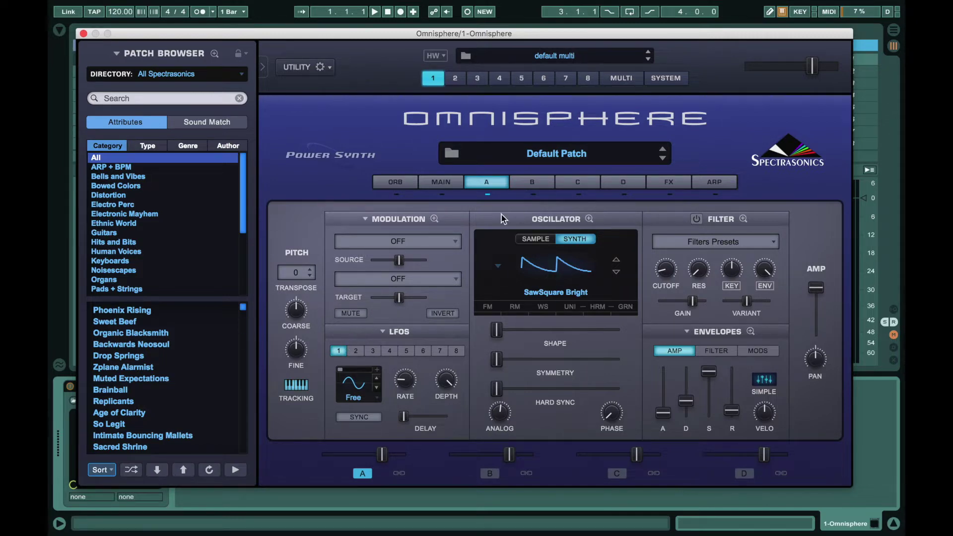
Look through the effects racks of layers A to D and the arpeggiator page
click(668, 184)
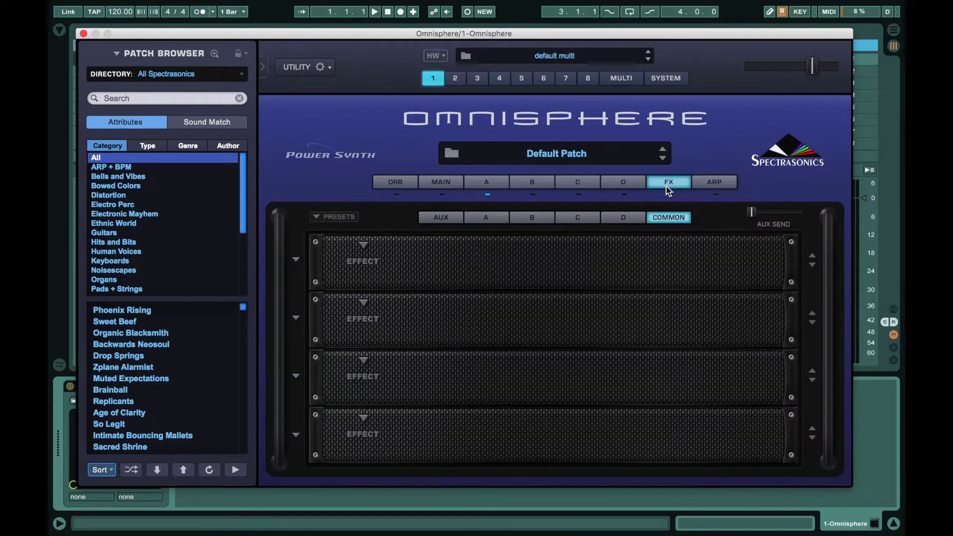
click(484, 218)
click(535, 218)
click(576, 218)
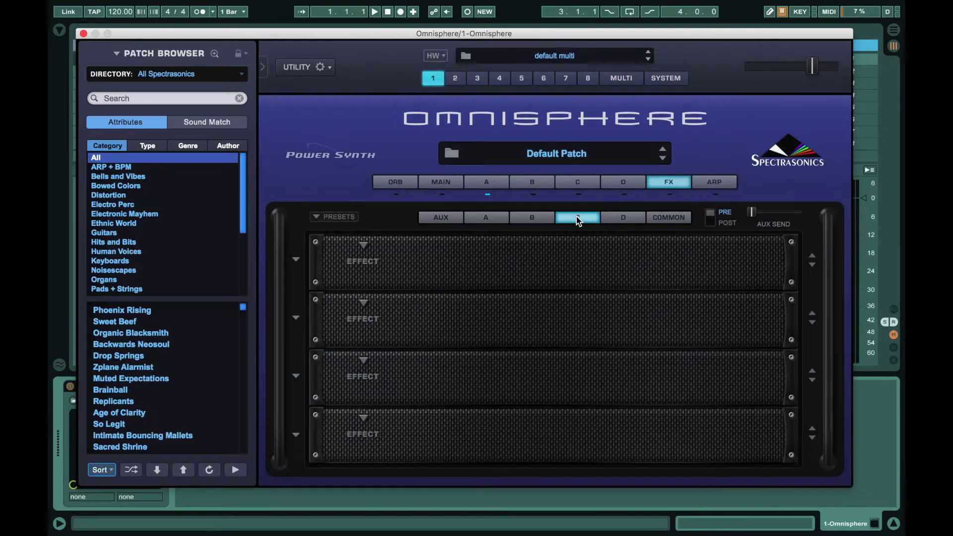
click(635, 218)
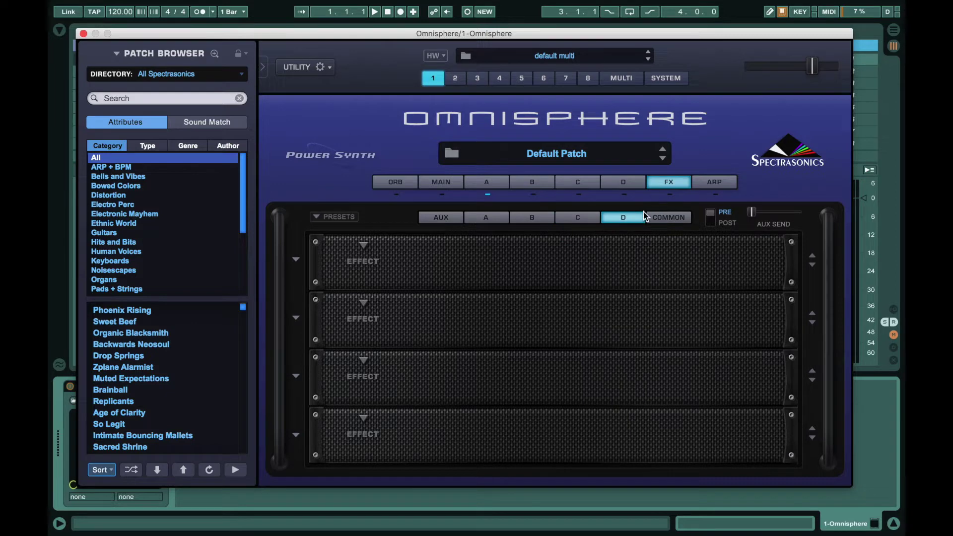
click(716, 183)
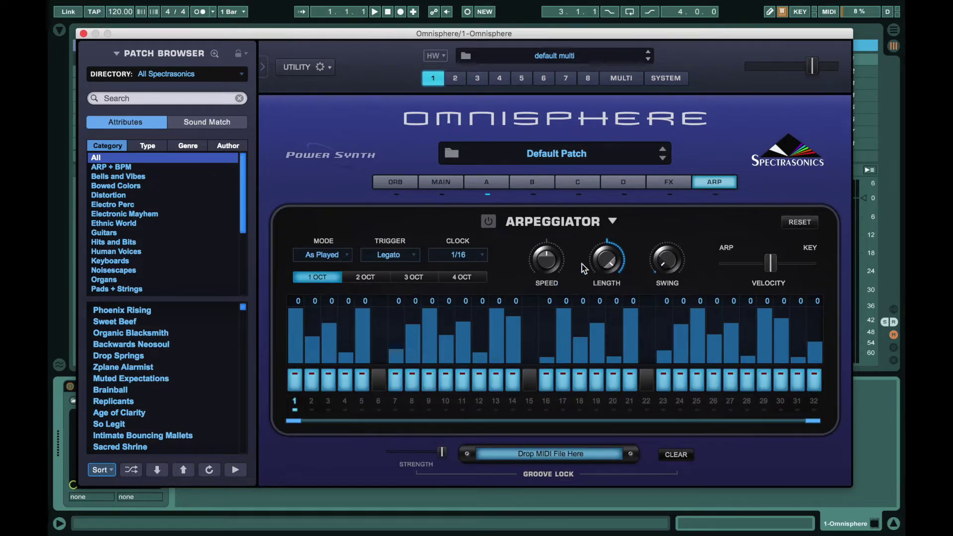
Show layer A, audition the patch Muted Expectations, and load Intimate Bouncing Mallets
click(479, 184)
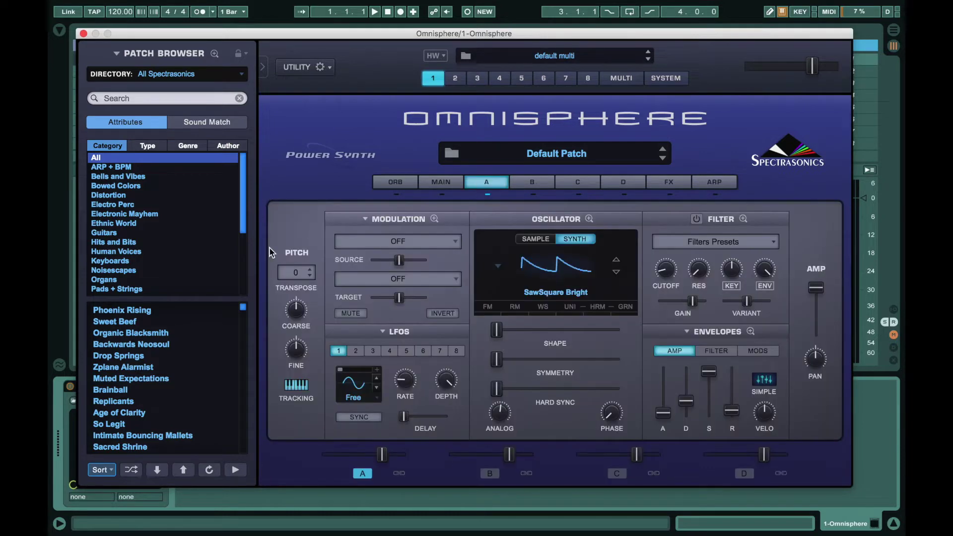
click(133, 379)
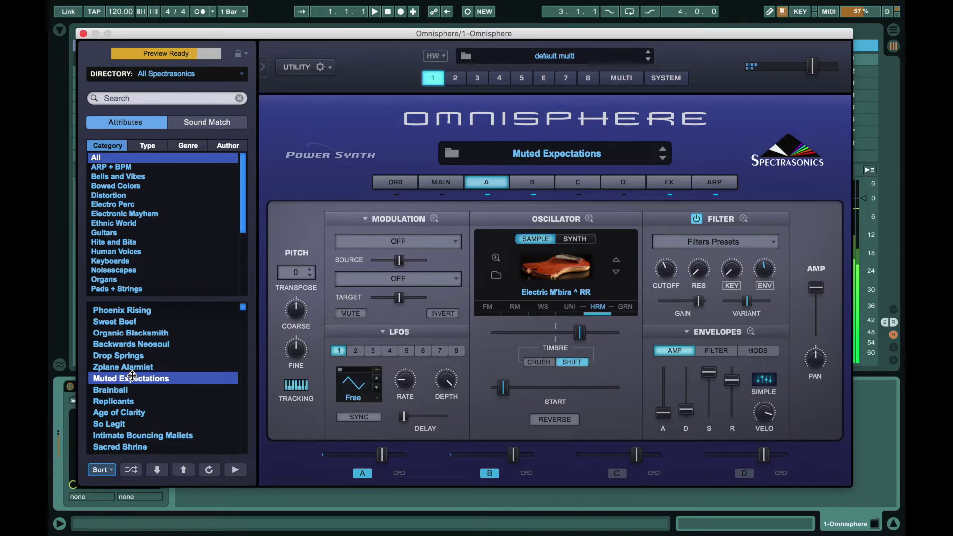
click(122, 430)
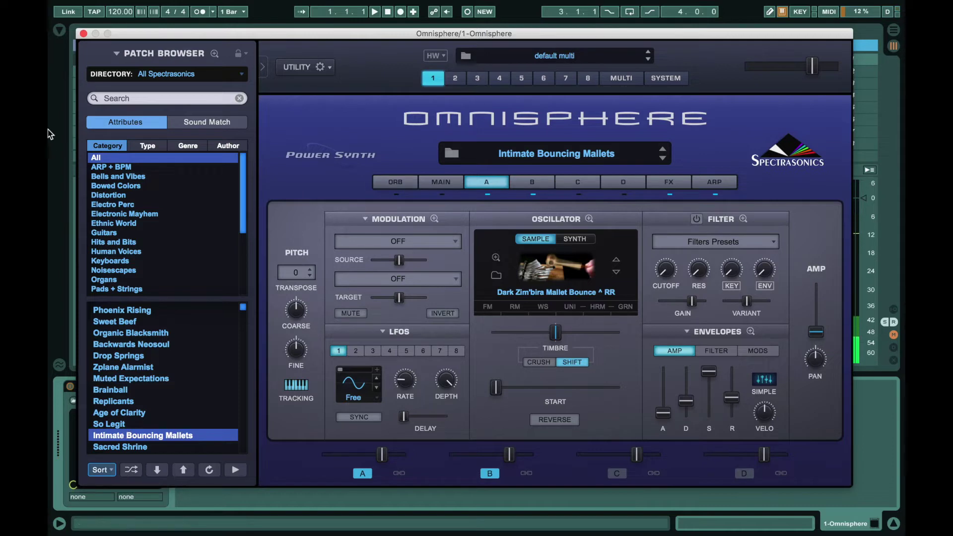
Close the plug-in window and create an empty MIDI clip in the Omnisphere track's first slot
click(84, 34)
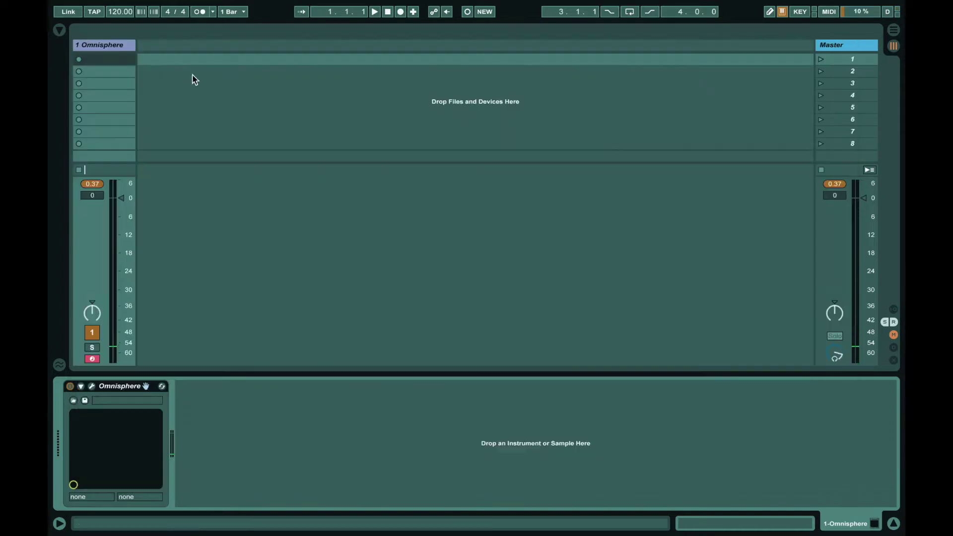
double_click(97, 59)
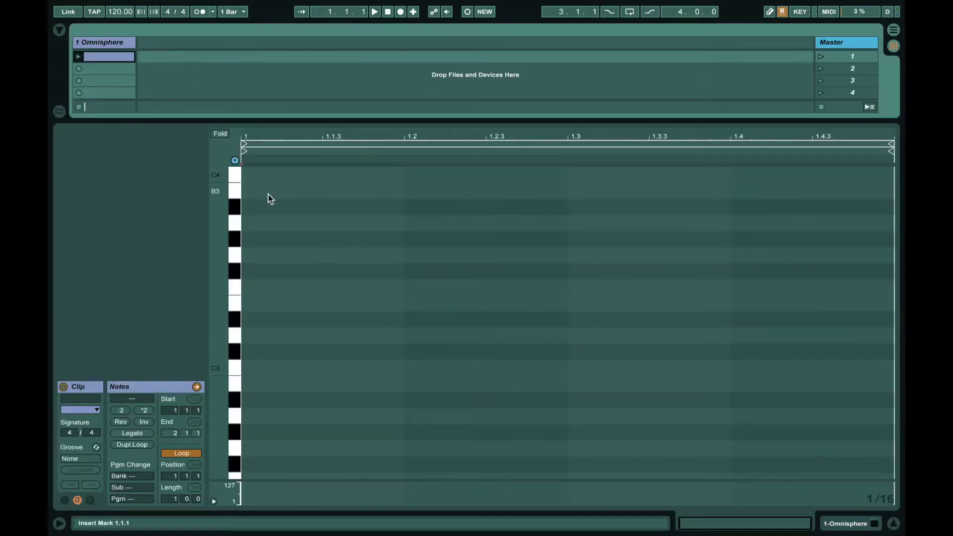
Place the first MIDI file from the Cymatics 100k Samplepack's MIDI folder, under Artist Sounds, into the Omnisphere track's second clip slot
click(60, 30)
key(alt+super+l)
click(84, 327)
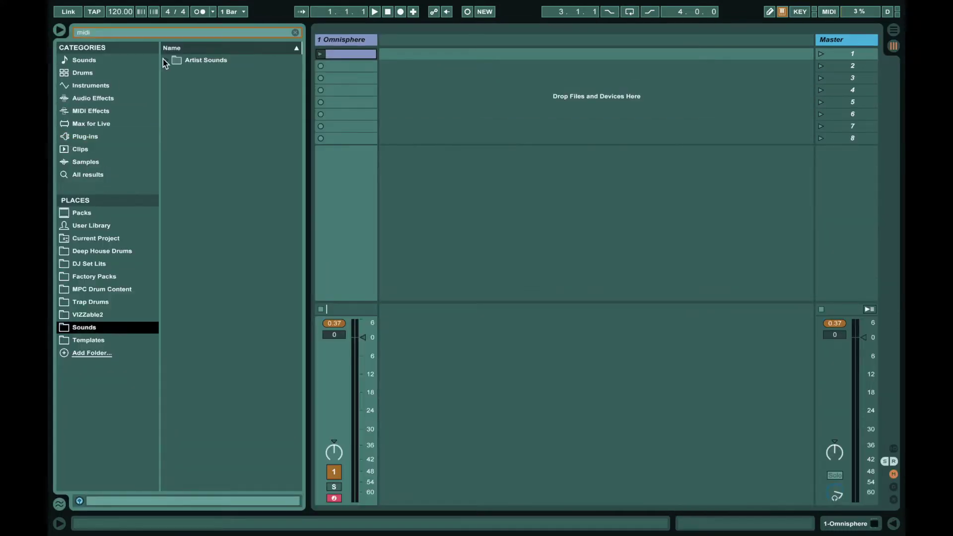
click(165, 60)
click(174, 111)
click(182, 124)
click(190, 136)
click(199, 149)
drag(248, 162, 350, 66)
Transpose all notes of the Cymatics clip up one semitone and return to the track's device view
double_click(350, 66)
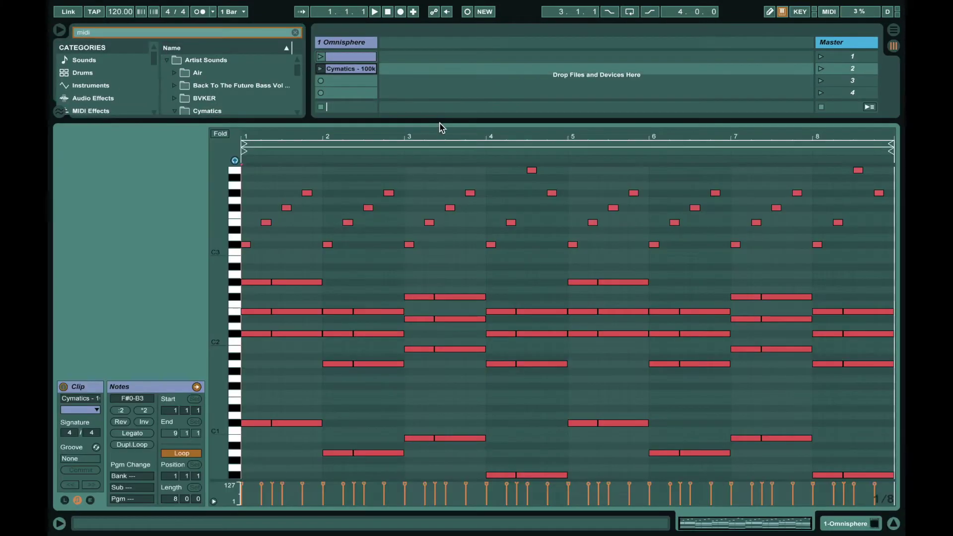
key(ctrl+a)
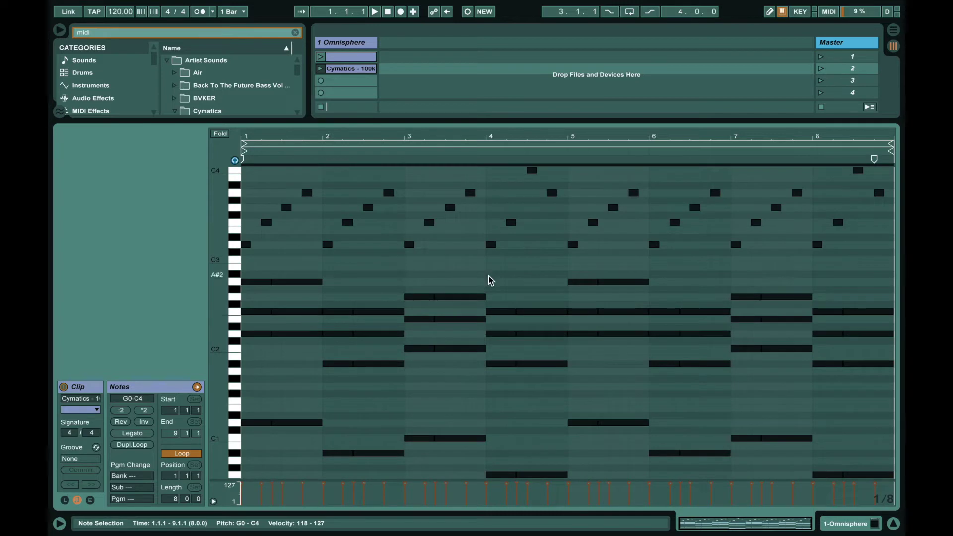
key(shift+Tab)
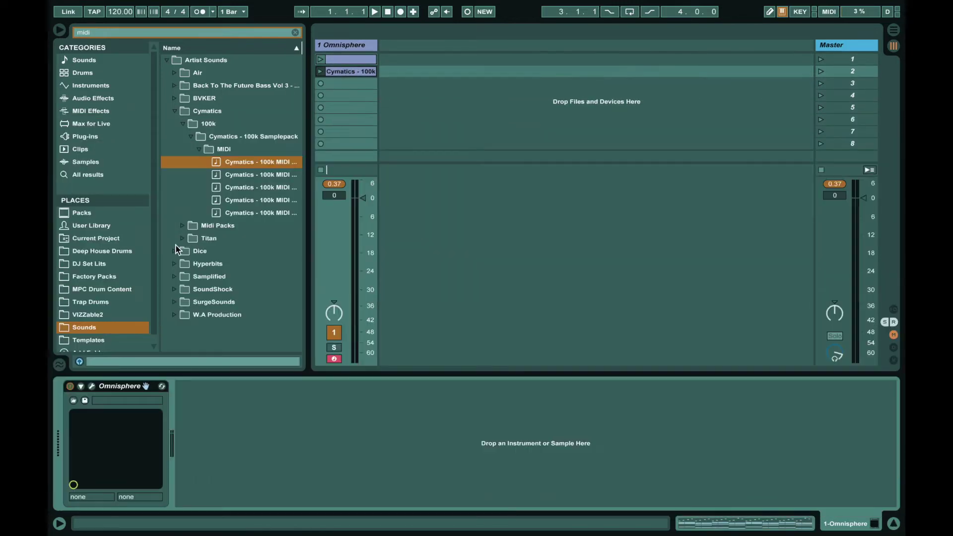
Reopen the Omnisphere window, launch the Cymatics clip, and hide the browser, keeping the plug-in fully in view
click(92, 387)
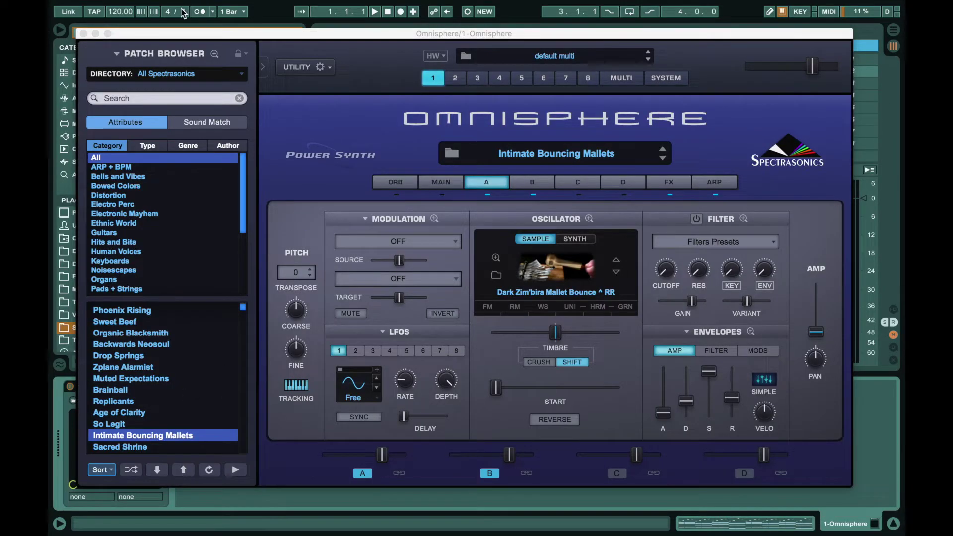
drag(170, 35, 152, 119)
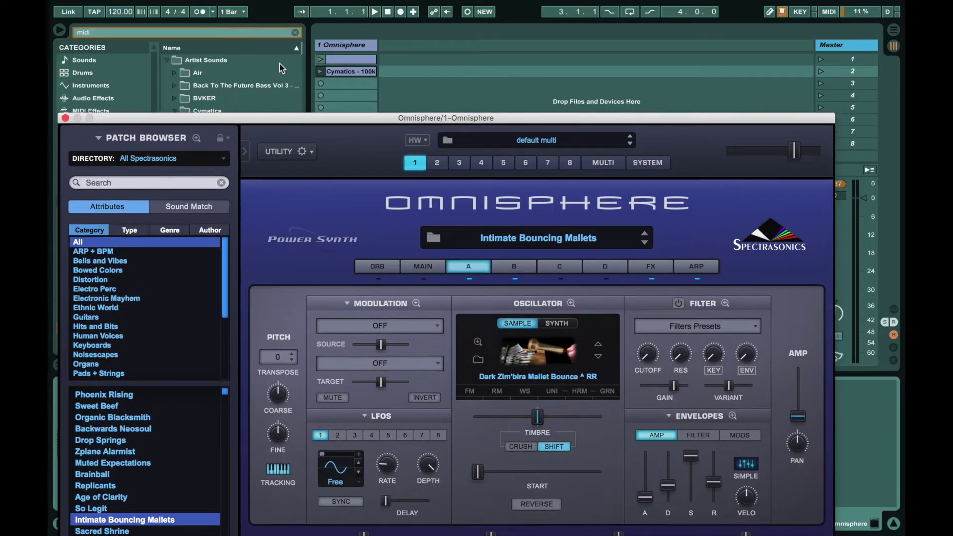
click(320, 72)
click(59, 31)
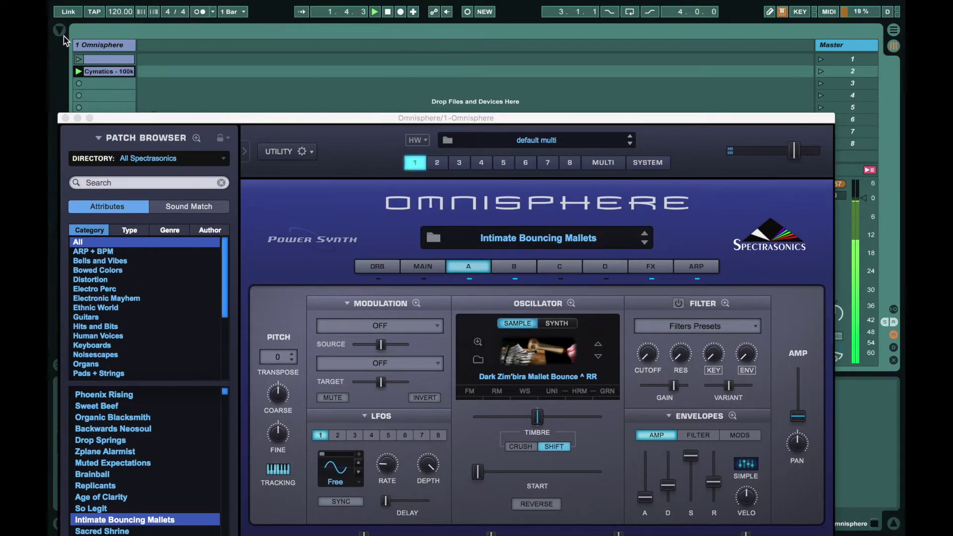
drag(262, 118, 299, 52)
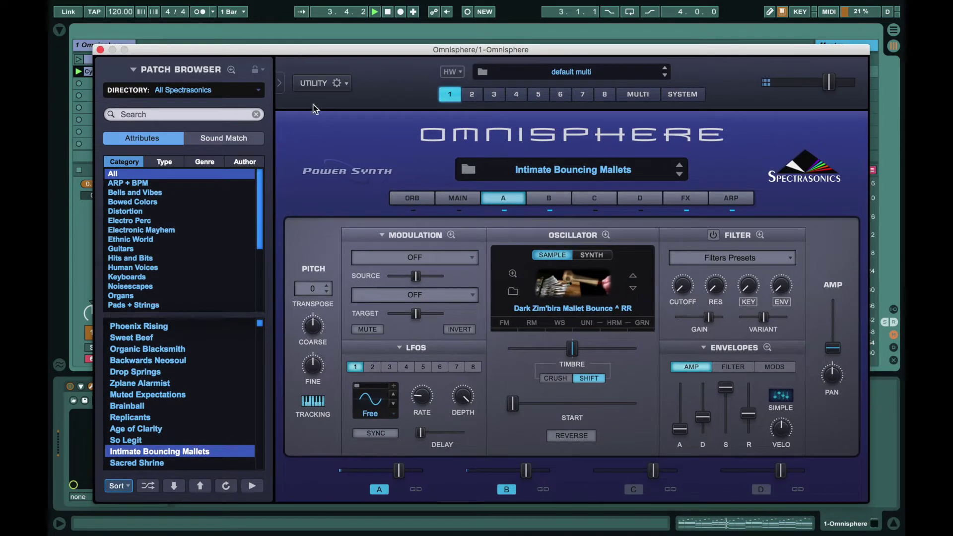
Audition layer B of the patch on its own by switching layer A off, and turn layer A back on
click(550, 199)
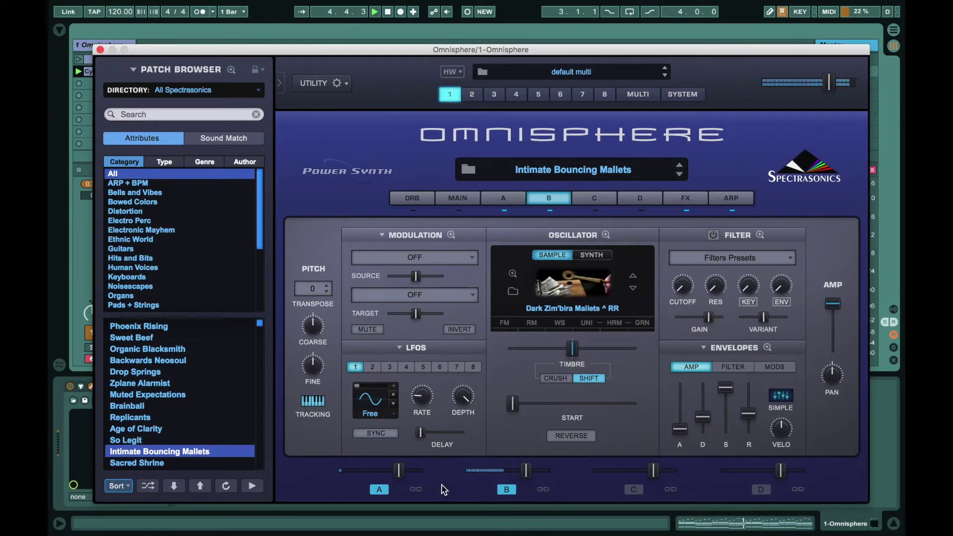
click(379, 489)
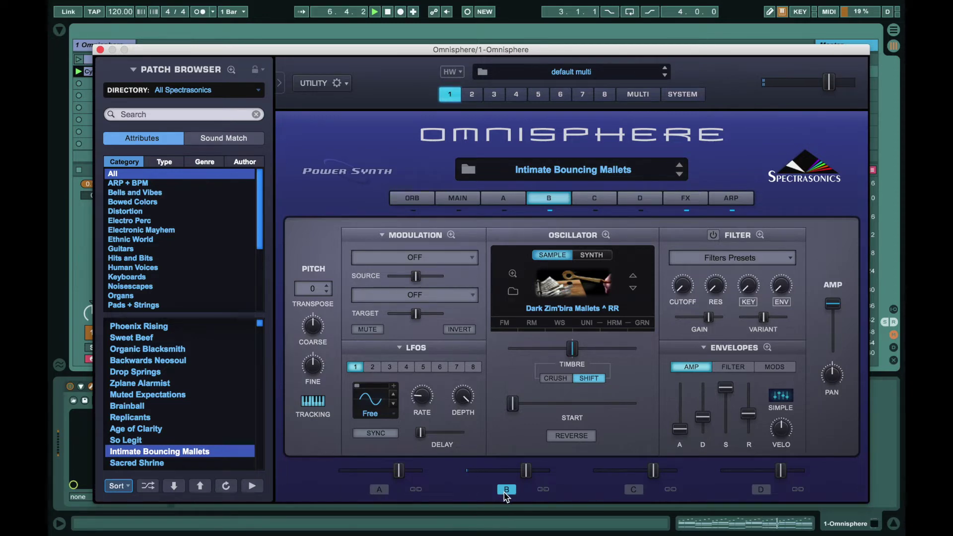
click(379, 491)
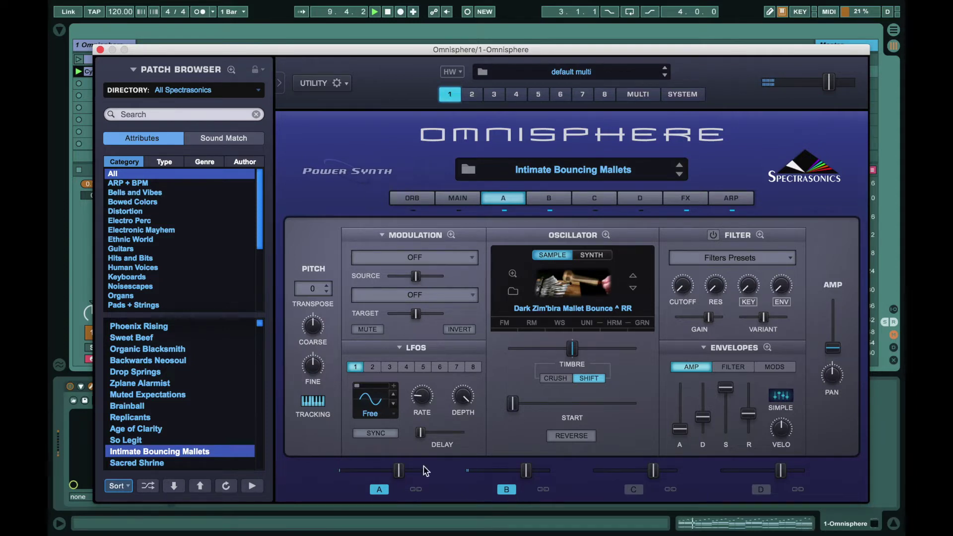
Load the patch Boys Choir Ees - p from the Human Voices category
click(144, 269)
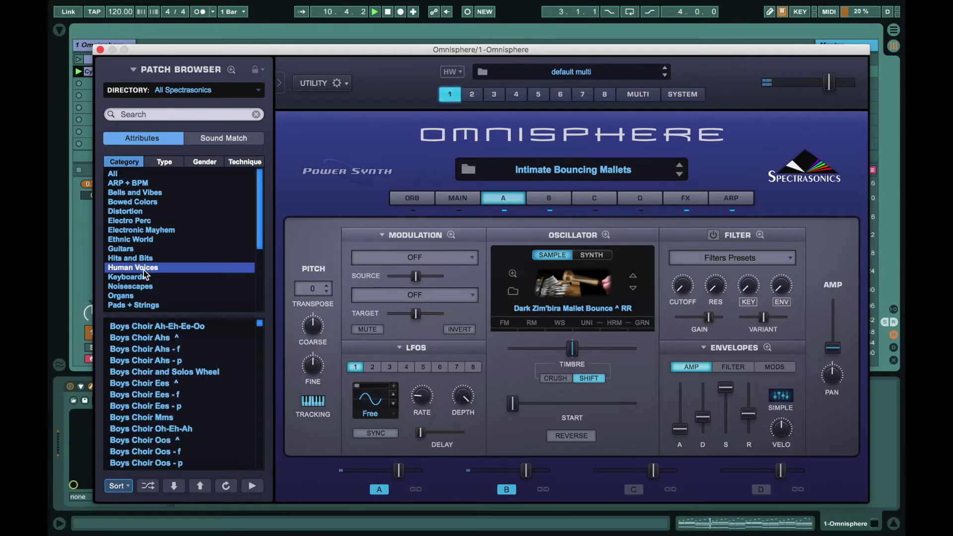
click(158, 409)
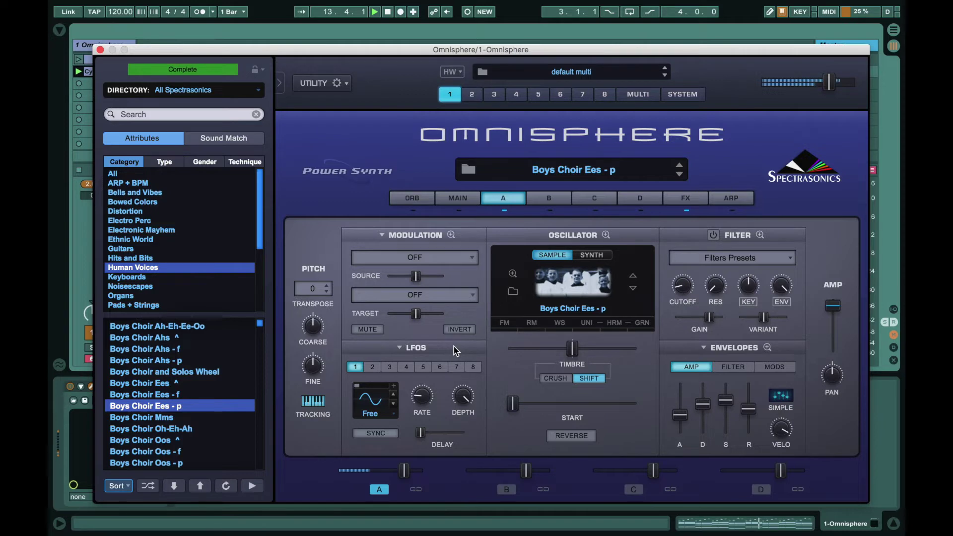
Check the choir patch's effects racks and bypass the Pro-Verb in the common rack
click(684, 200)
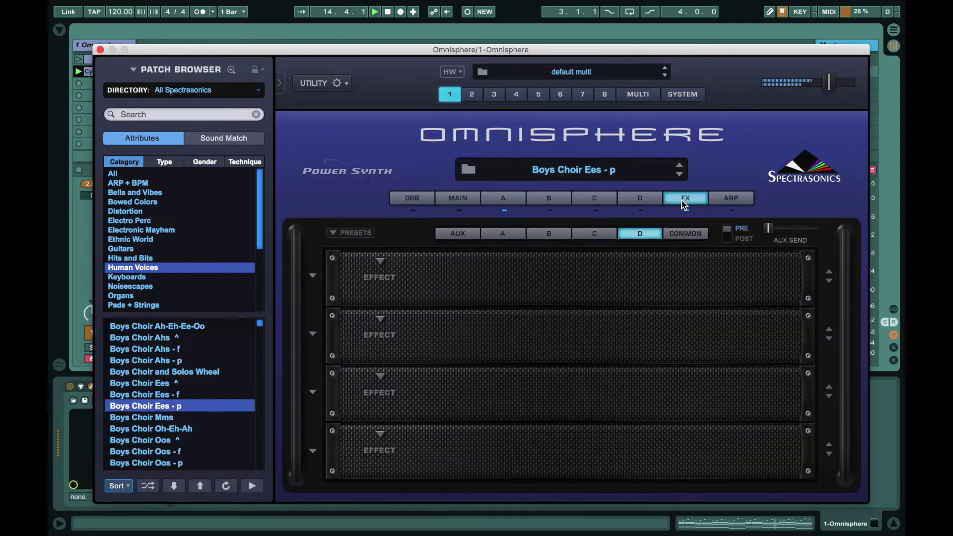
click(546, 235)
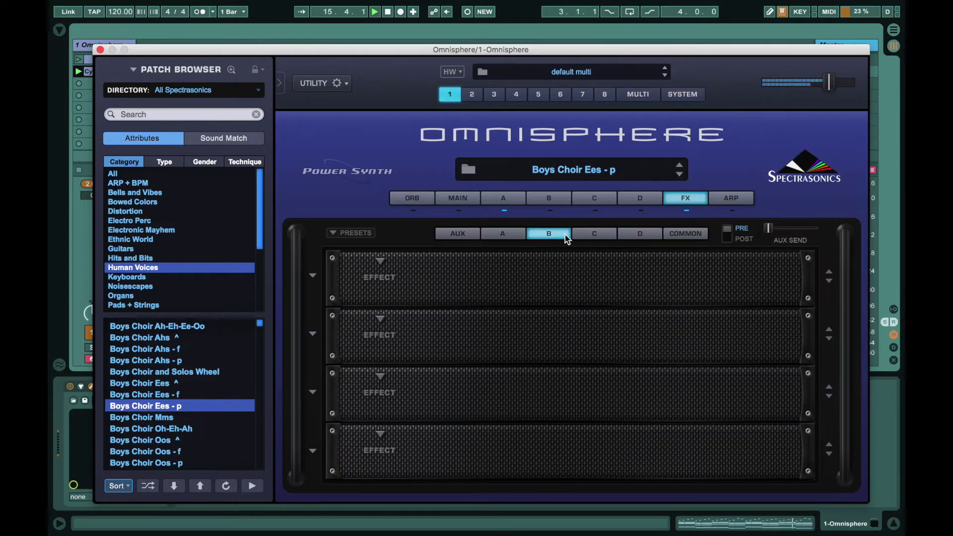
click(675, 236)
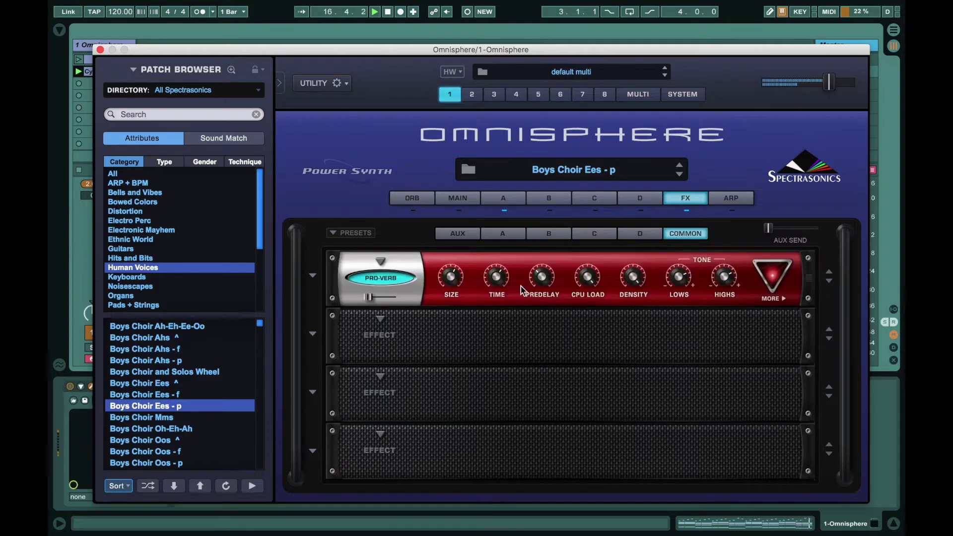
click(389, 281)
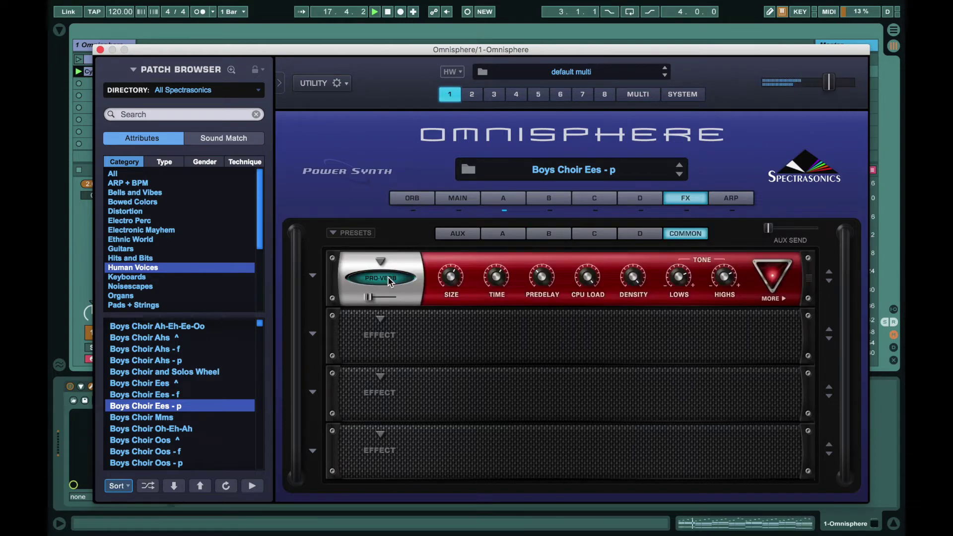
Audition Nineties Keys Vibe from the Keyboards category and load Nineties Keyz Vibe Wet
click(513, 201)
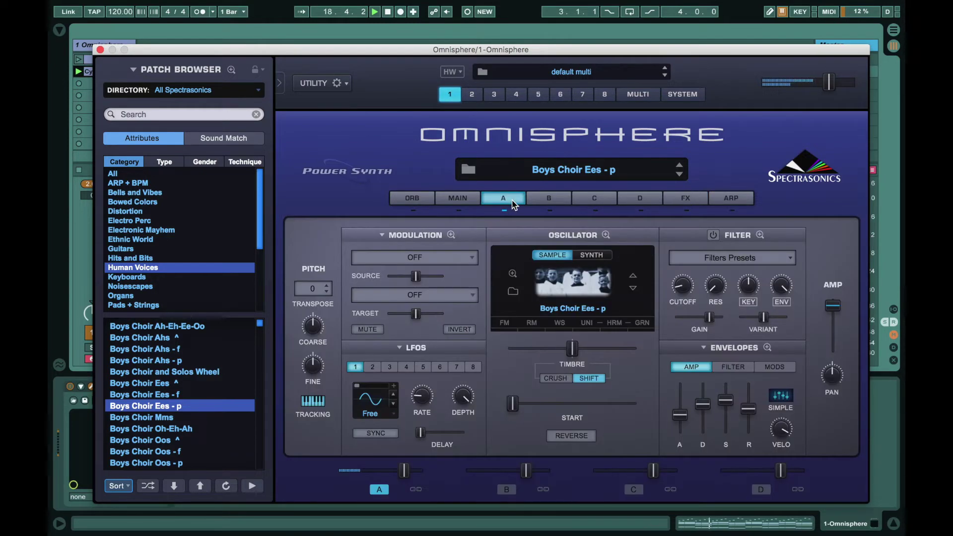
click(139, 278)
click(148, 375)
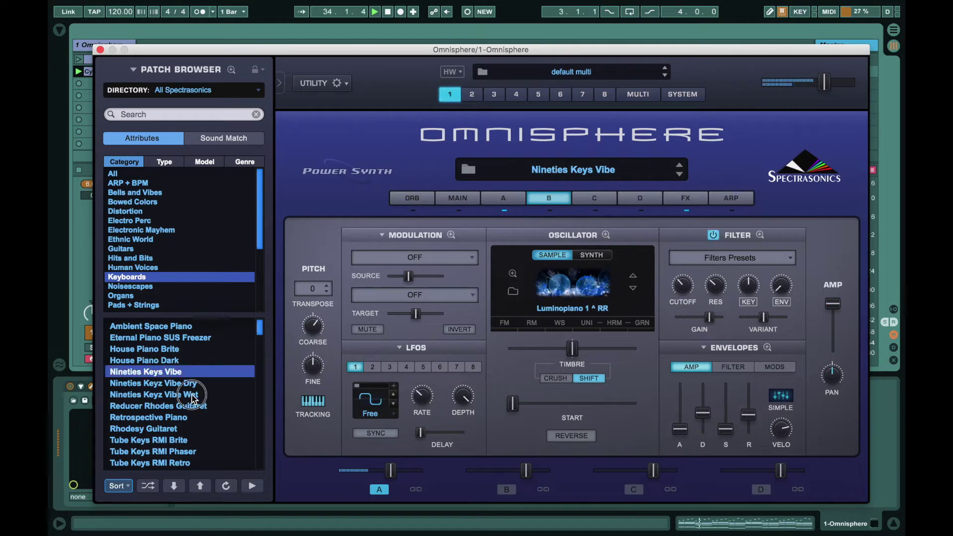
click(193, 395)
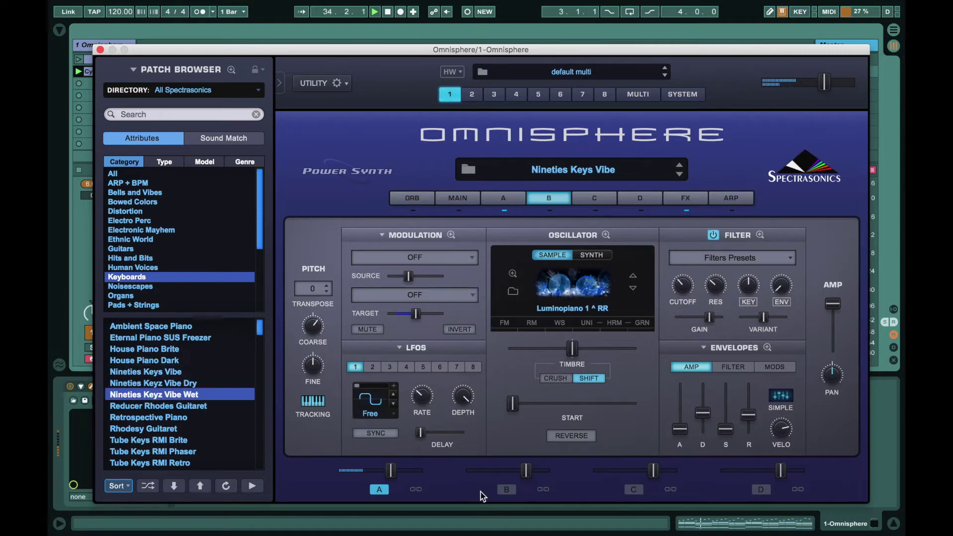
click(506, 490)
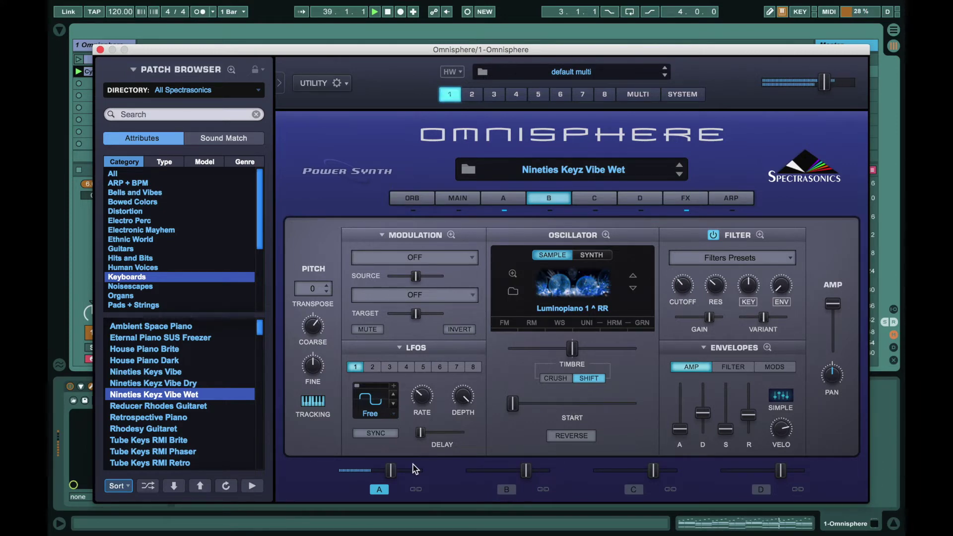
Load the Keyboards patch Blurred Line Tines and view its common effects rack
scroll(197, 418, down, 2)
scroll(198, 418, down, 3)
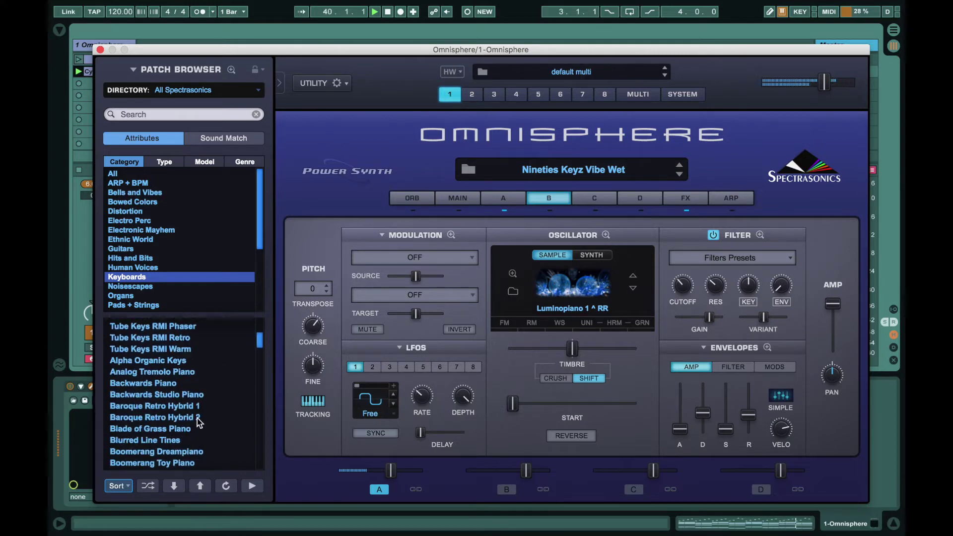
click(145, 418)
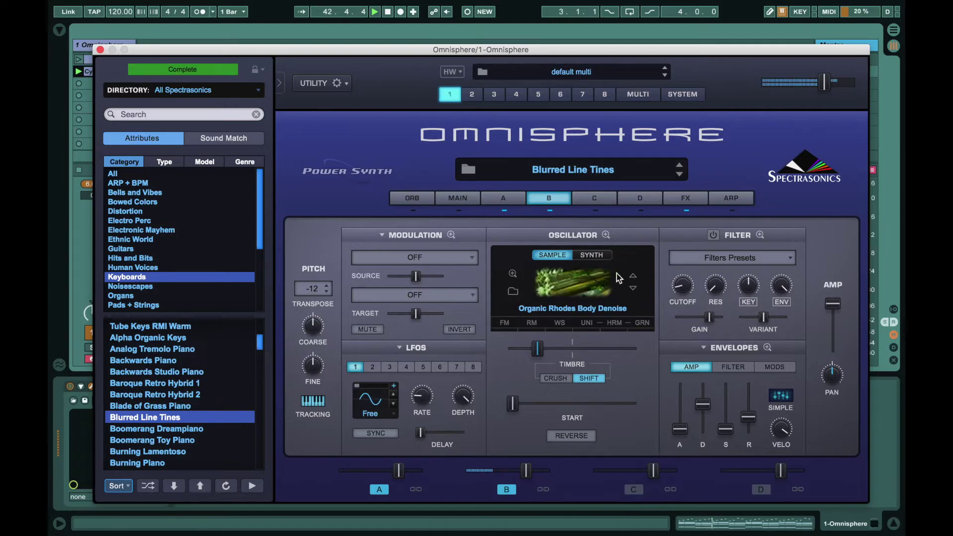
click(690, 200)
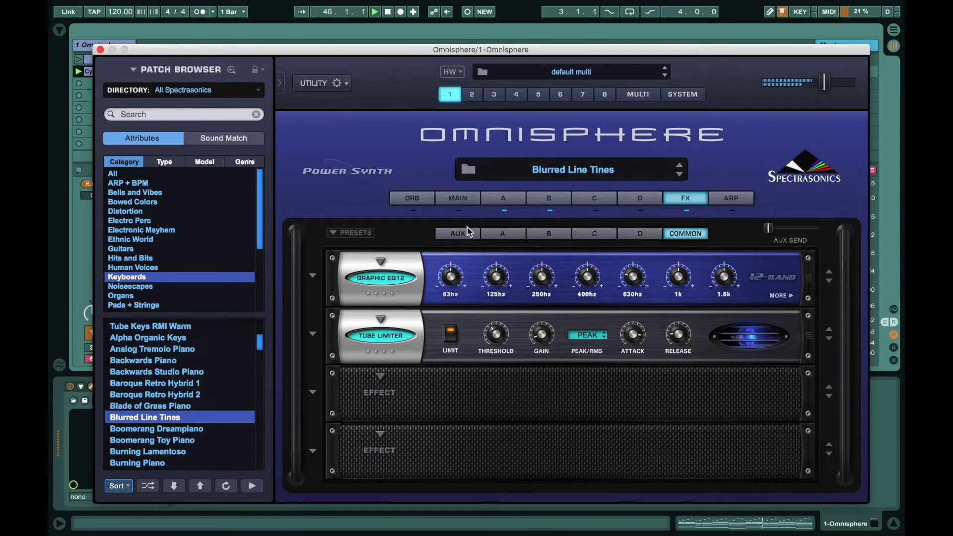
Compare layers A and B of Blurred Line Tines by auditioning each alone, leaving both switched on
click(551, 200)
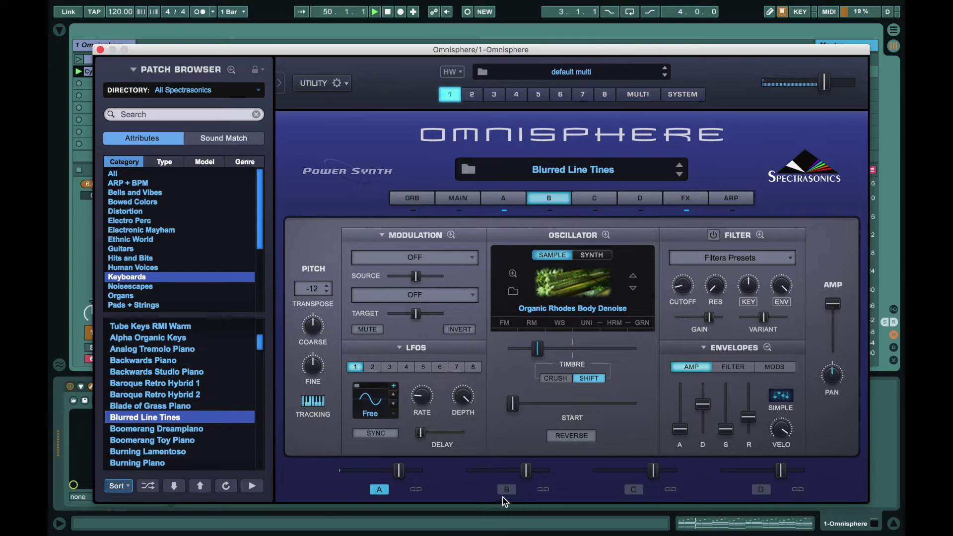
click(507, 198)
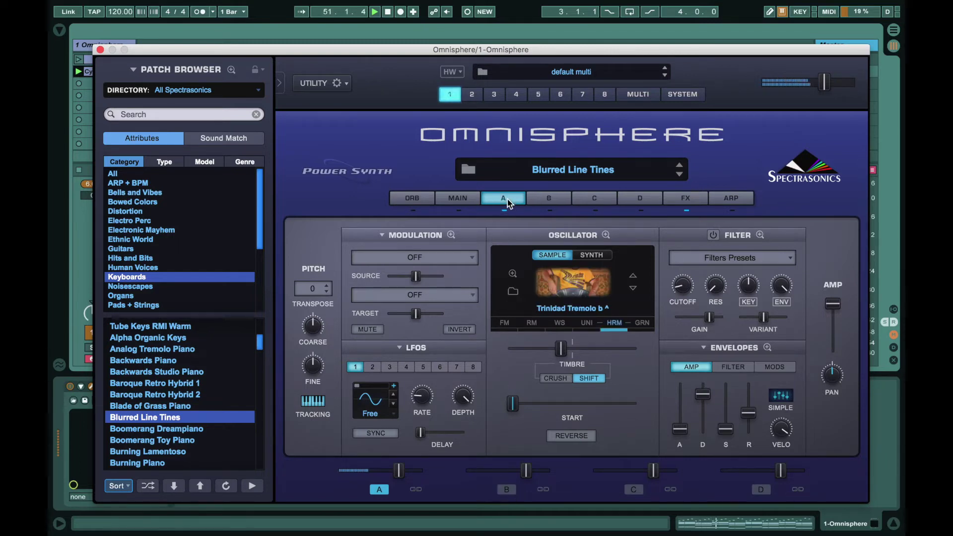
click(506, 491)
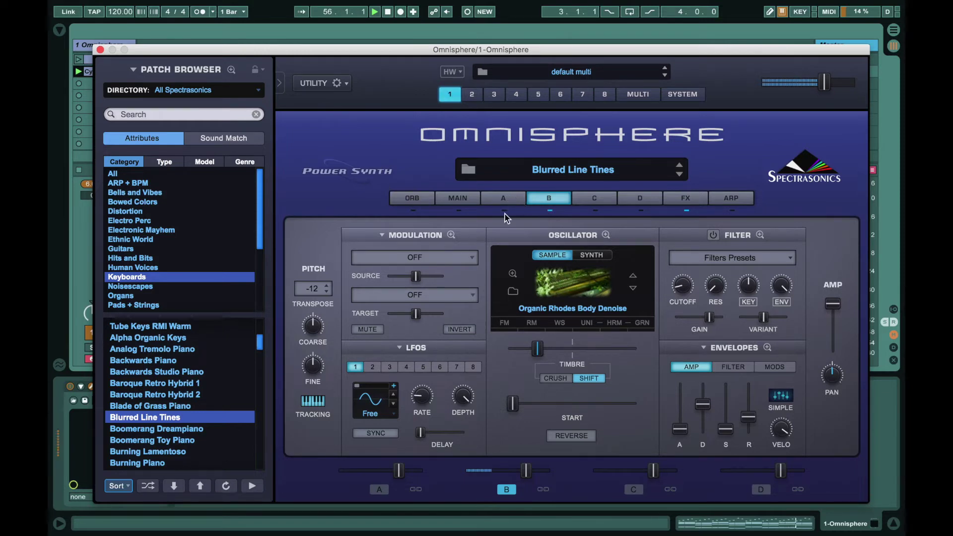
click(381, 490)
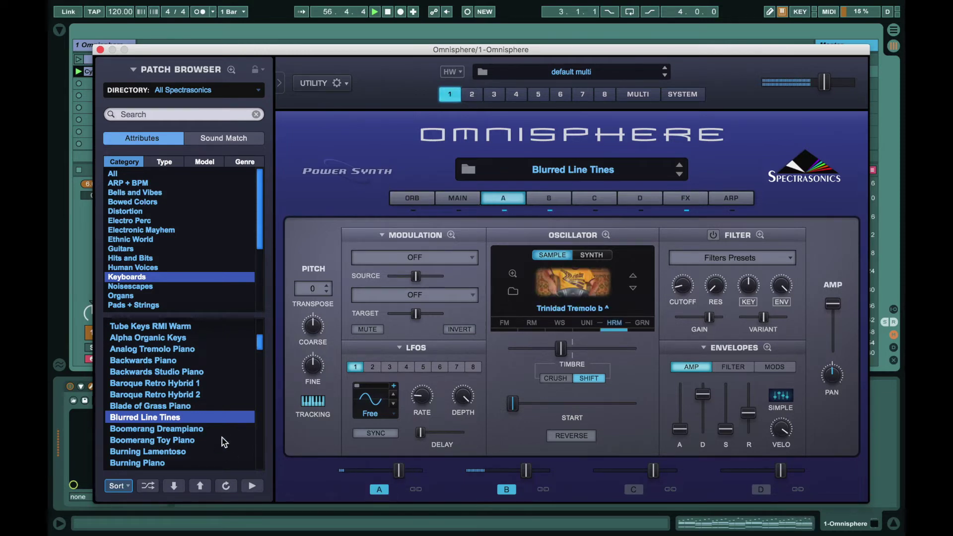
Audition Dream Glockpiano and load Gentle Awakening from the Keyboards category
scroll(227, 434, down, 6)
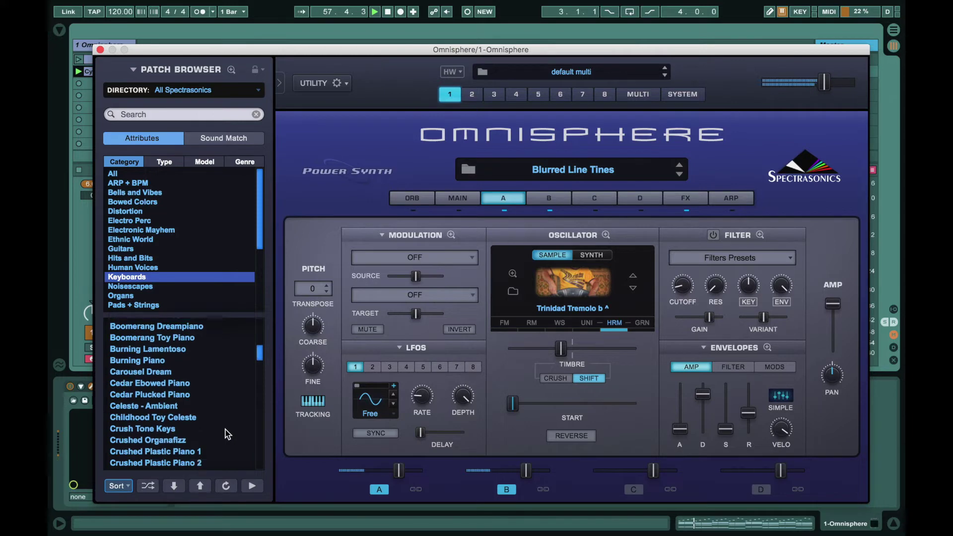
scroll(227, 434, down, 3)
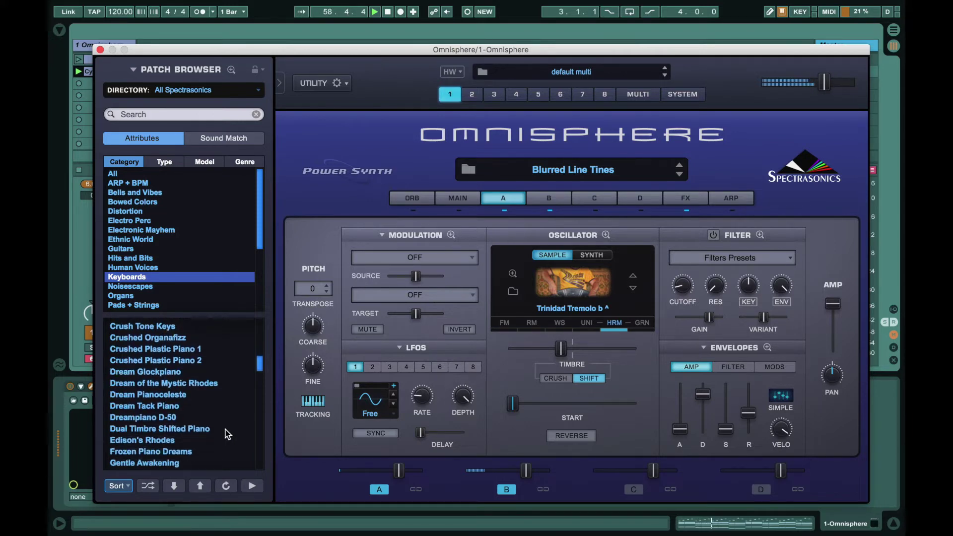
click(159, 374)
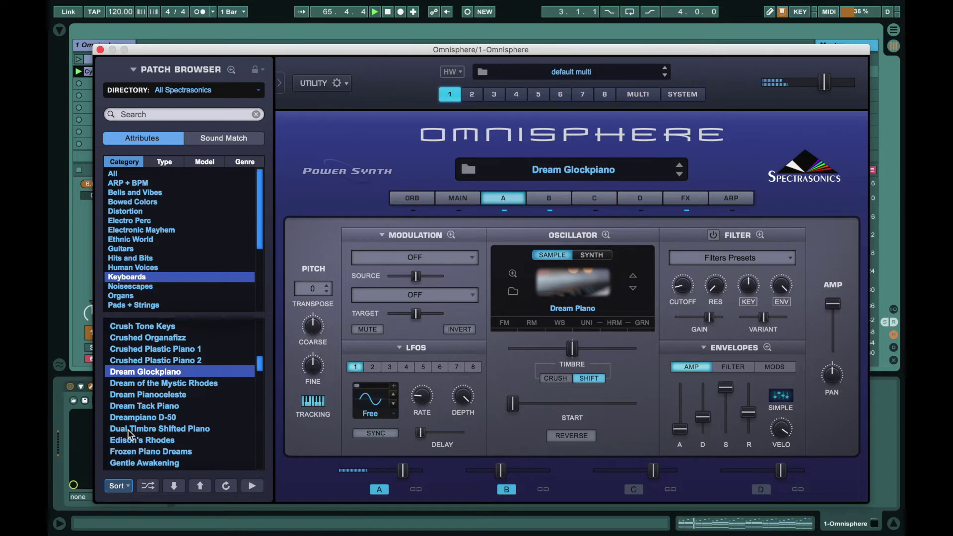
scroll(128, 434, down, 3)
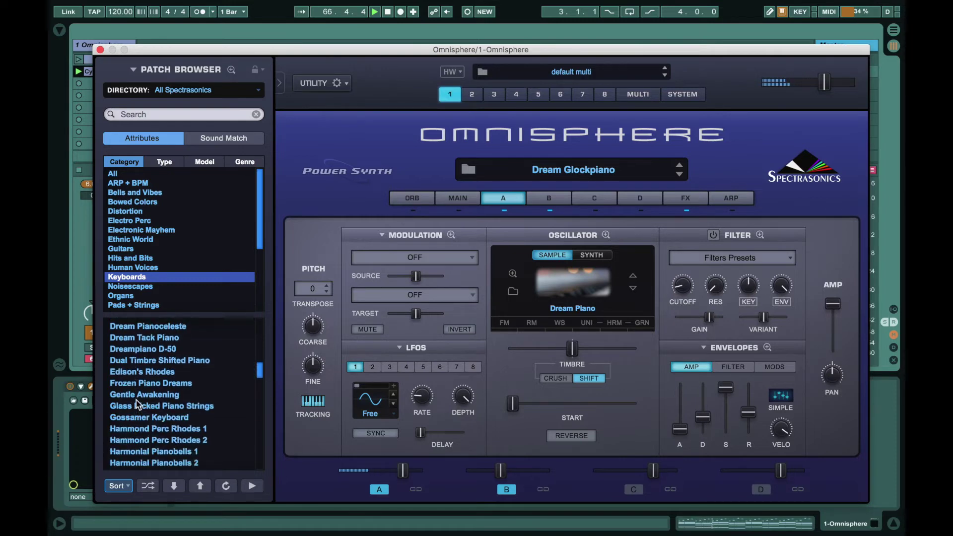
click(137, 398)
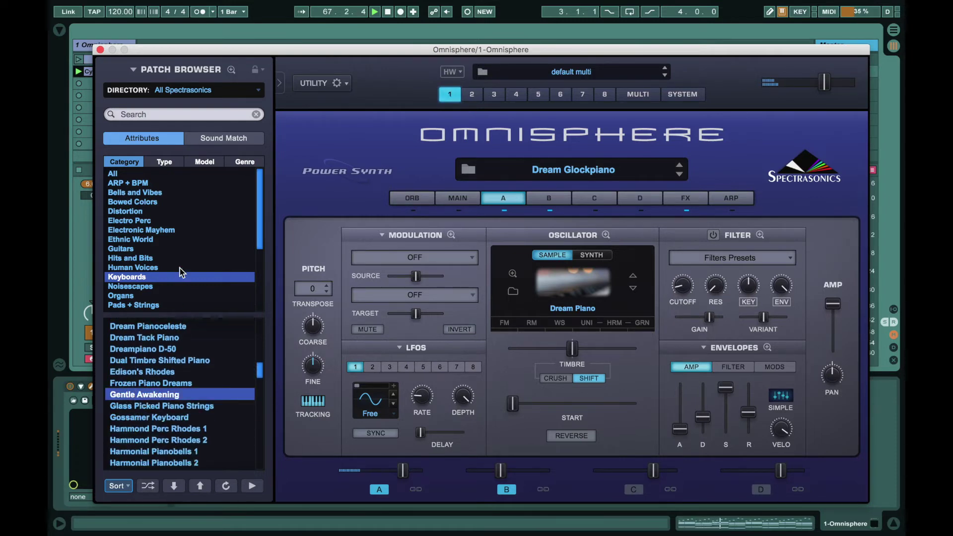
Audition Light As Air and Lucious Airwaves Warm Pad from the Pads + Strings category and load Lush Supersaw Pad 1
scroll(144, 297, down, 1)
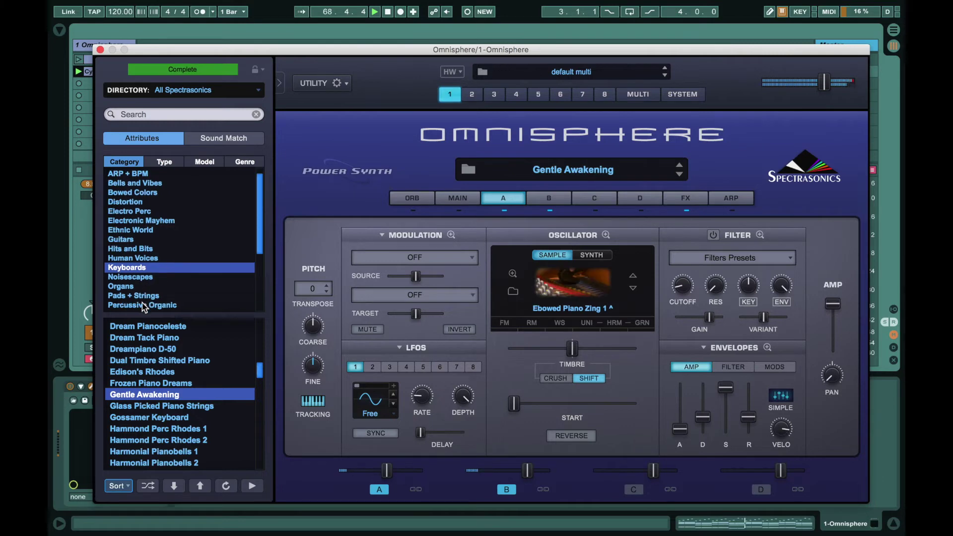
click(143, 297)
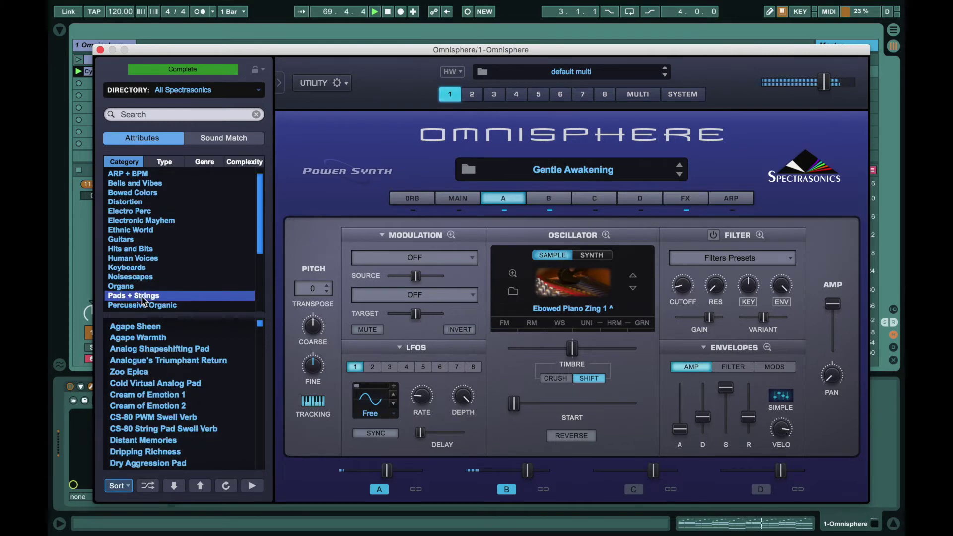
scroll(144, 442, down, 6)
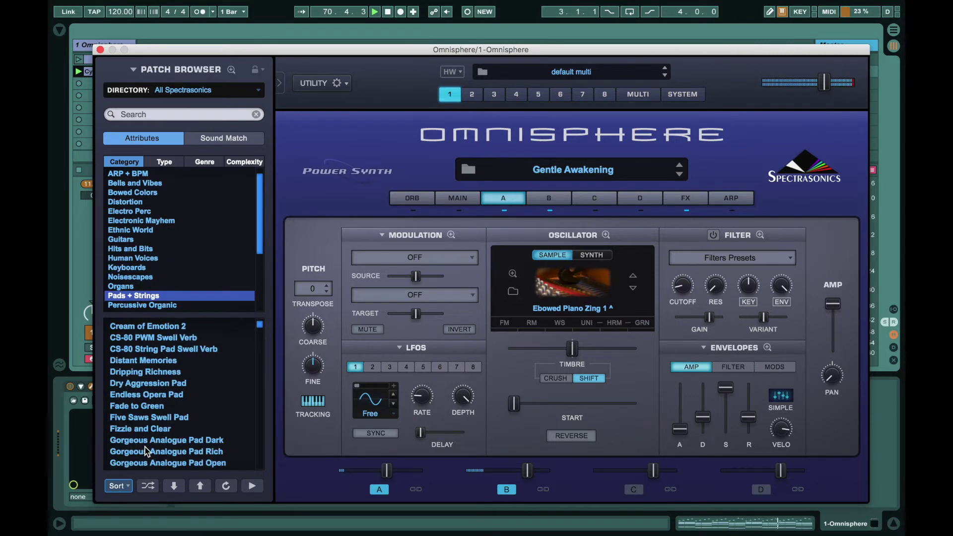
click(182, 430)
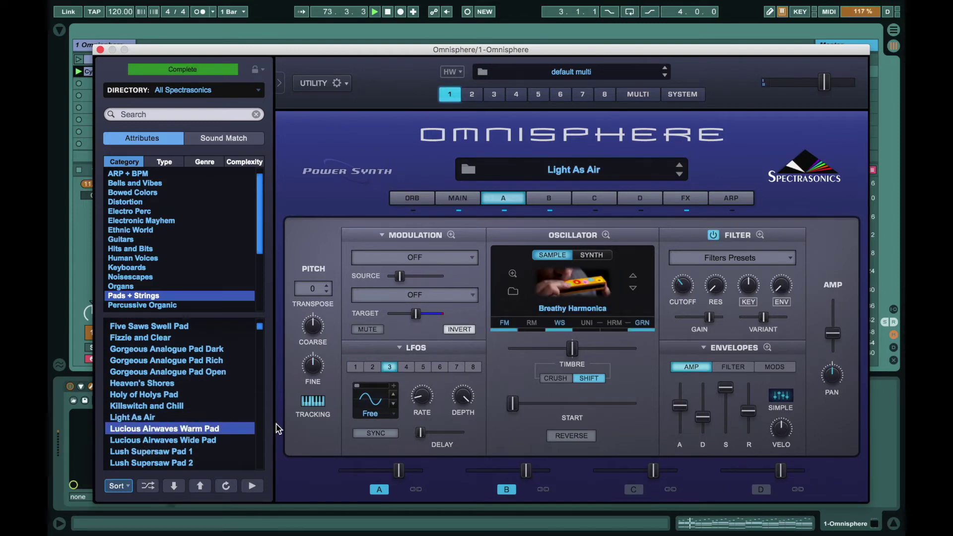
click(170, 454)
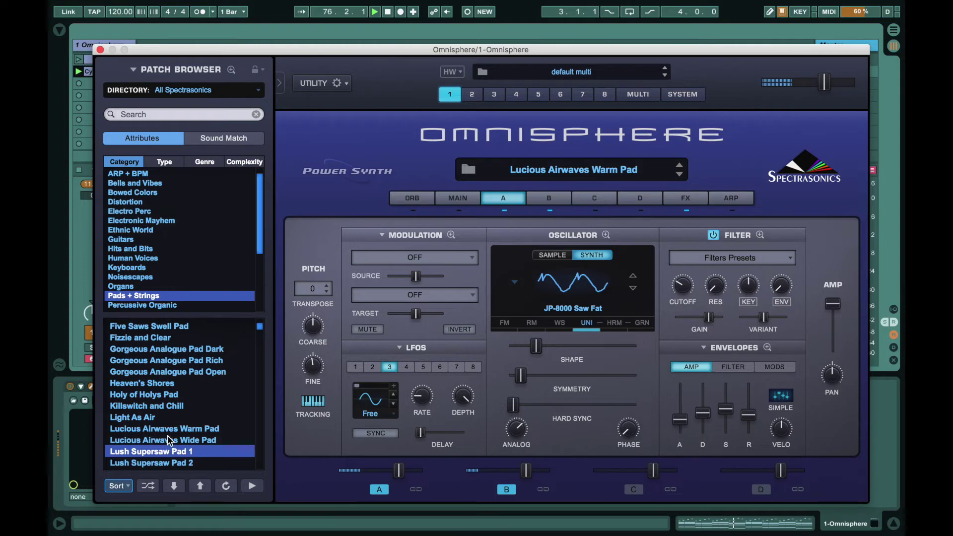
Audition the pad patch Ocean Voyage and return to Lush Supersaw Pad 1
scroll(172, 410, down, 5)
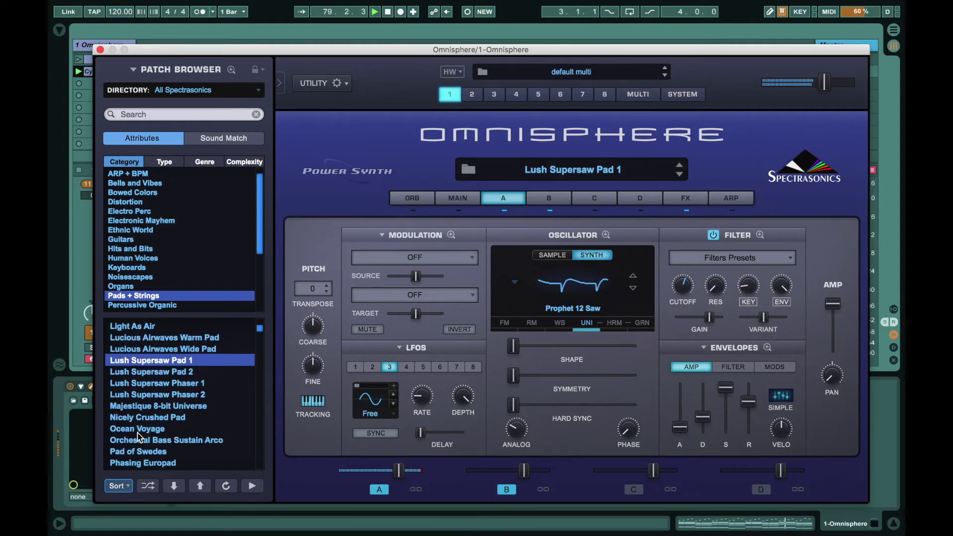
click(138, 430)
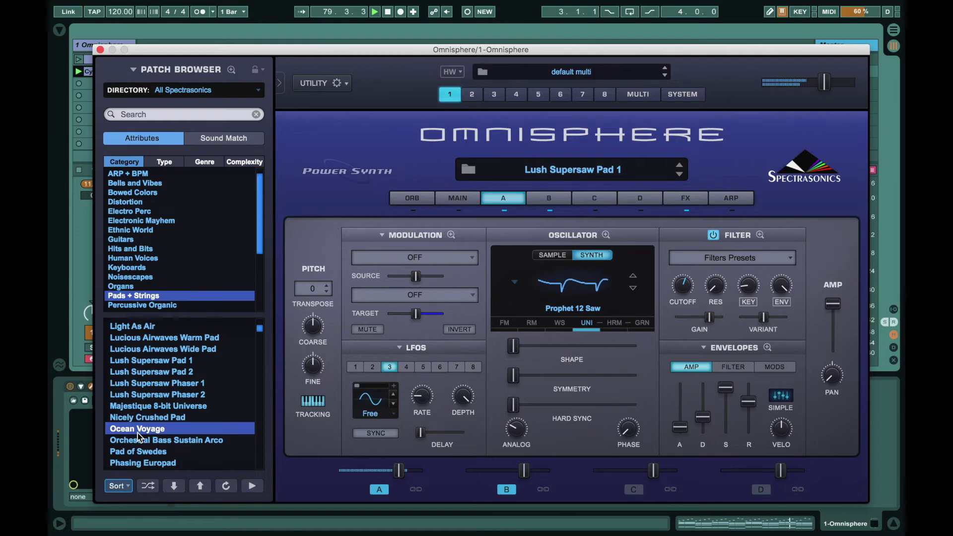
click(141, 366)
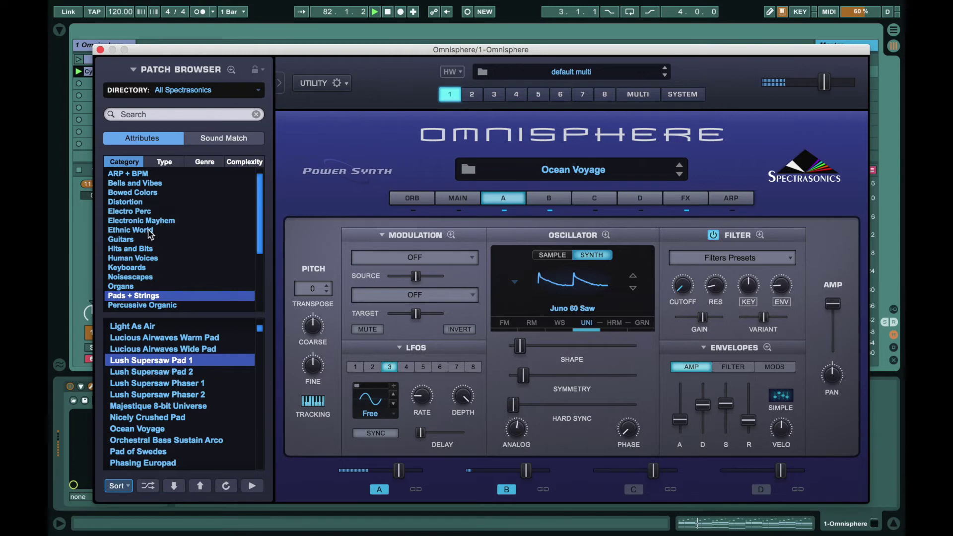
Load the patch Lead VibraBell from the Bells and Vibes category
click(133, 184)
scroll(145, 446, down, 4)
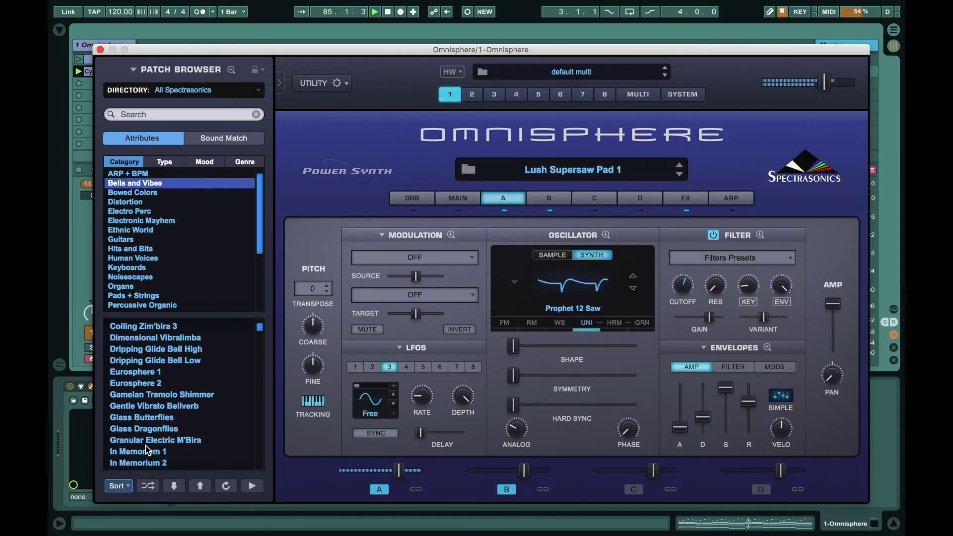
click(139, 440)
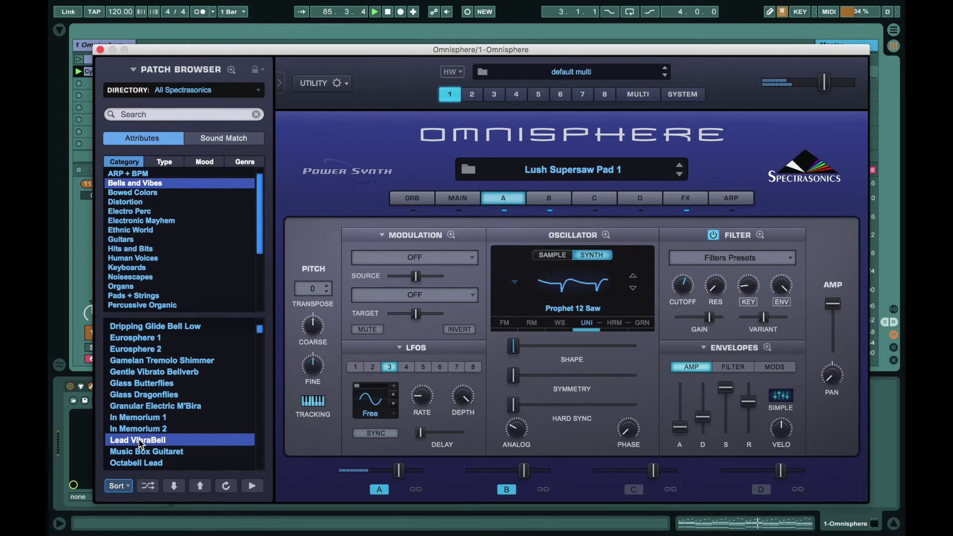
Switch off layer B of Lead VibraBell and lower the Shape of layer A's oscillator
scroll(139, 443, down, 5)
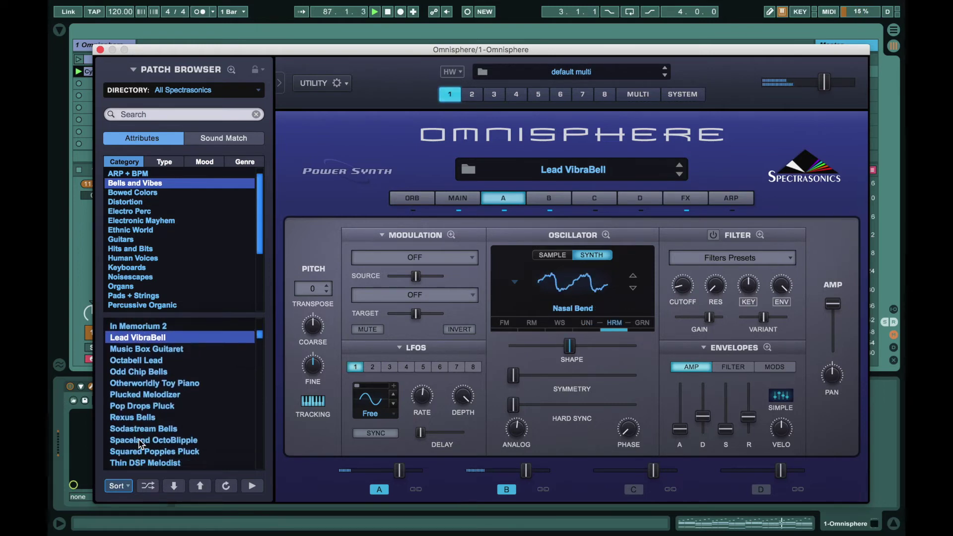
scroll(141, 444, down, 1)
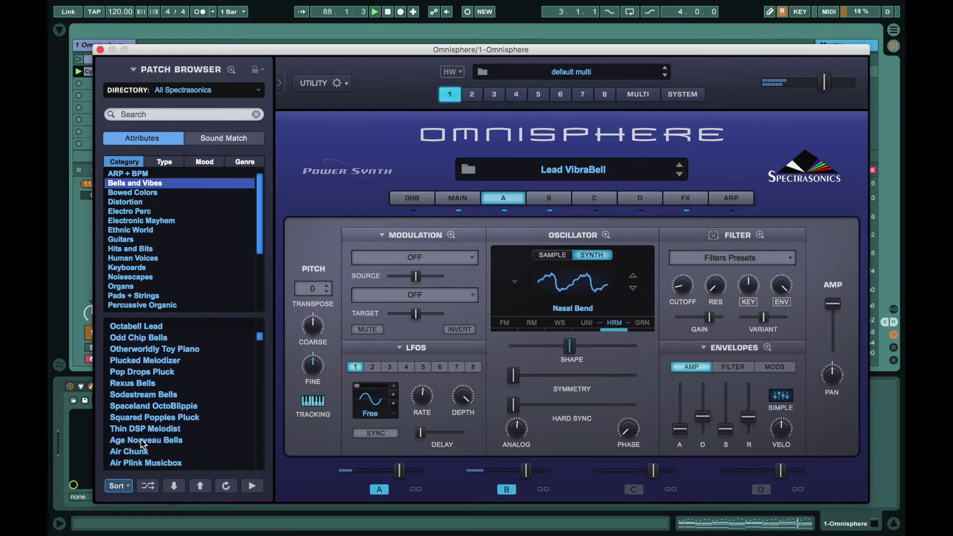
click(506, 489)
drag(570, 346, 546, 348)
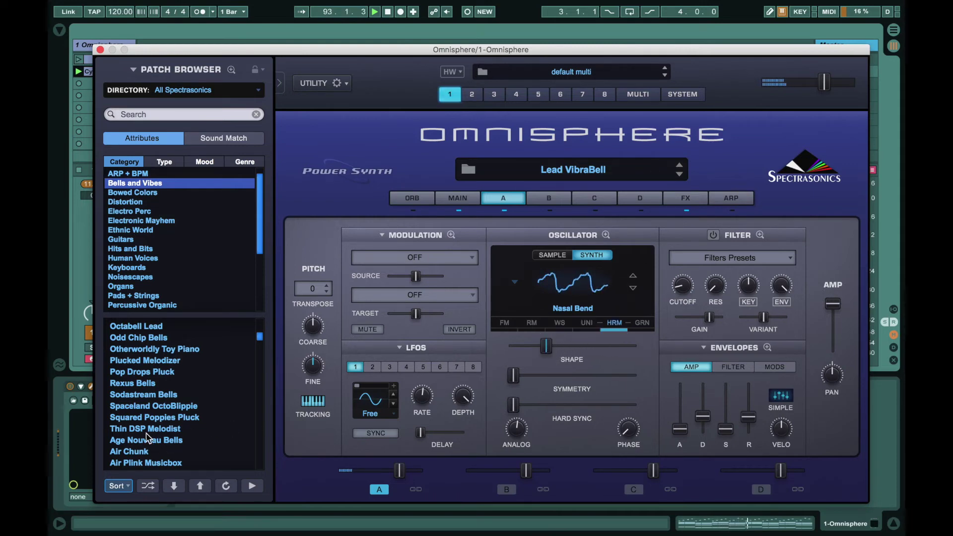
Load the bell patch Anapluck Bellz and lower the master output level slightly
scroll(148, 438, down, 9)
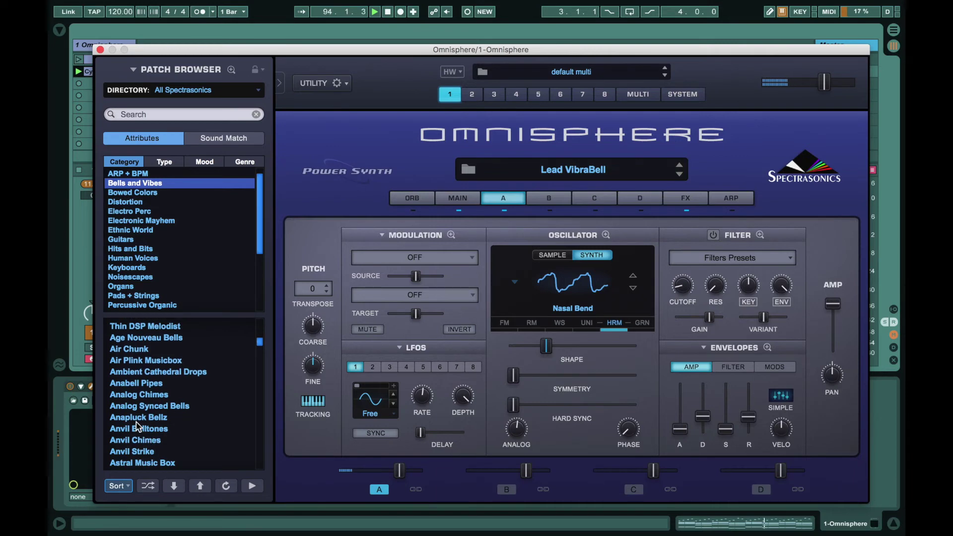
click(135, 418)
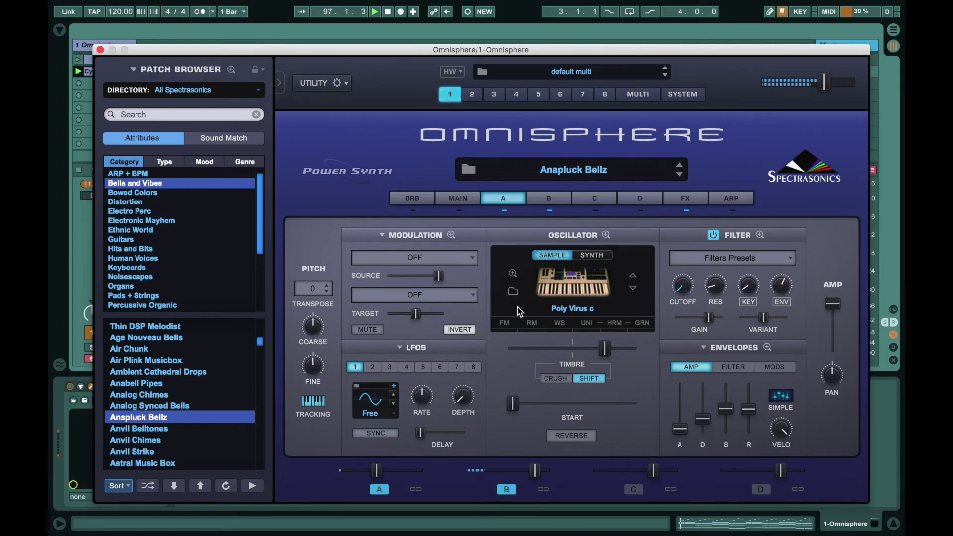
click(824, 82)
drag(825, 82, 819, 83)
Audition Anvil Strike and load Bell of the Apocalypse from the Bells and Vibes category
scroll(194, 447, down, 2)
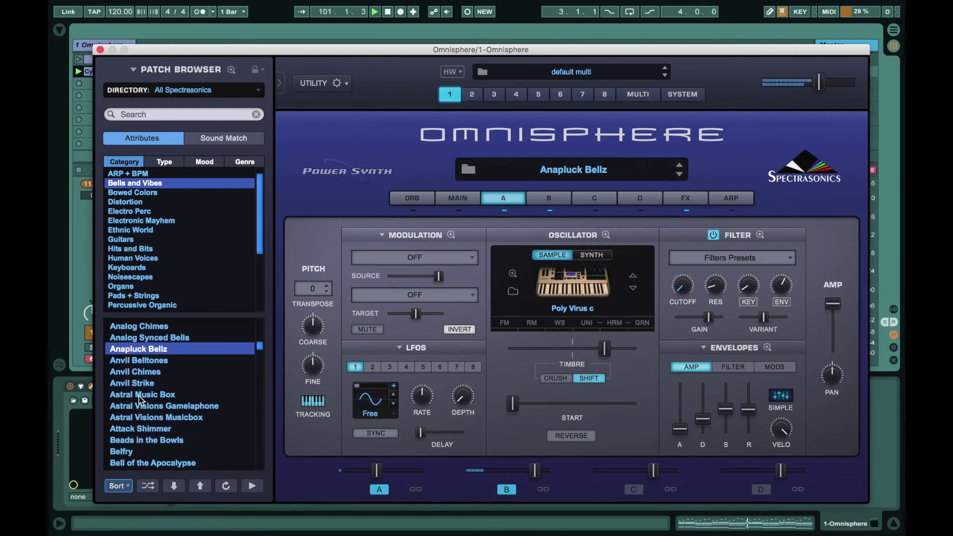
click(132, 384)
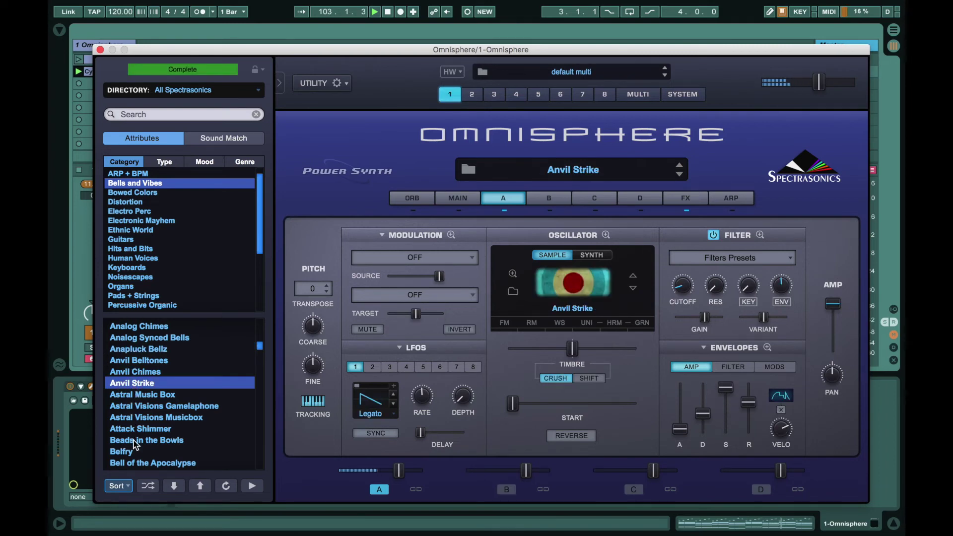
scroll(136, 443, down, 2)
click(135, 420)
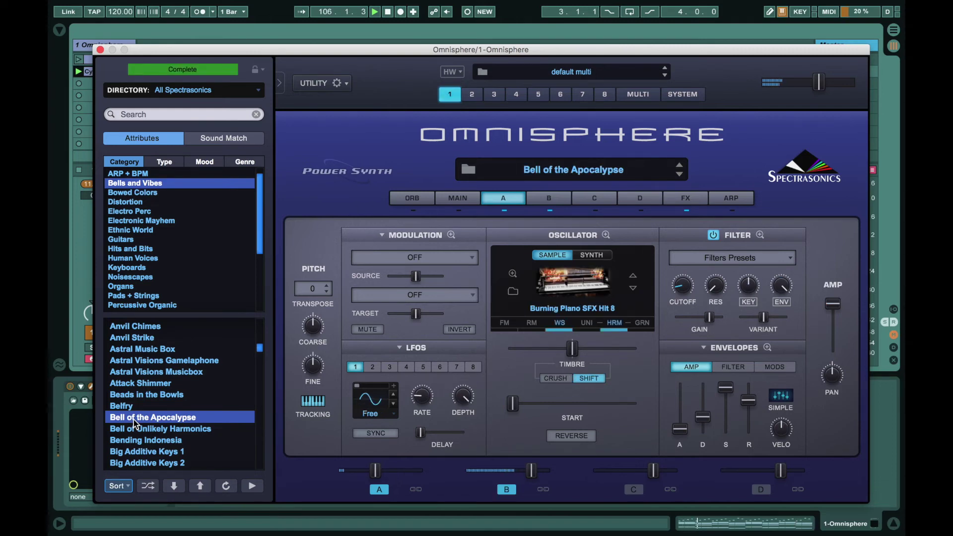
Load the patch Chimus from further down the Bells and Vibes list
scroll(135, 423, down, 4)
scroll(146, 435, down, 3)
scroll(147, 435, down, 1)
click(131, 430)
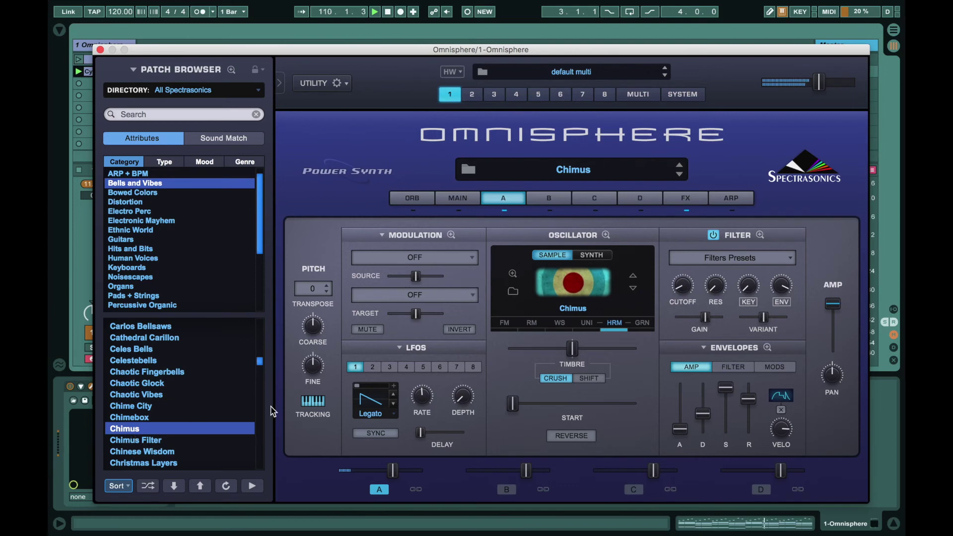
Lower the sustain and release of the Chimus amp envelope and switch off layer A's filter
drag(729, 388, 750, 434)
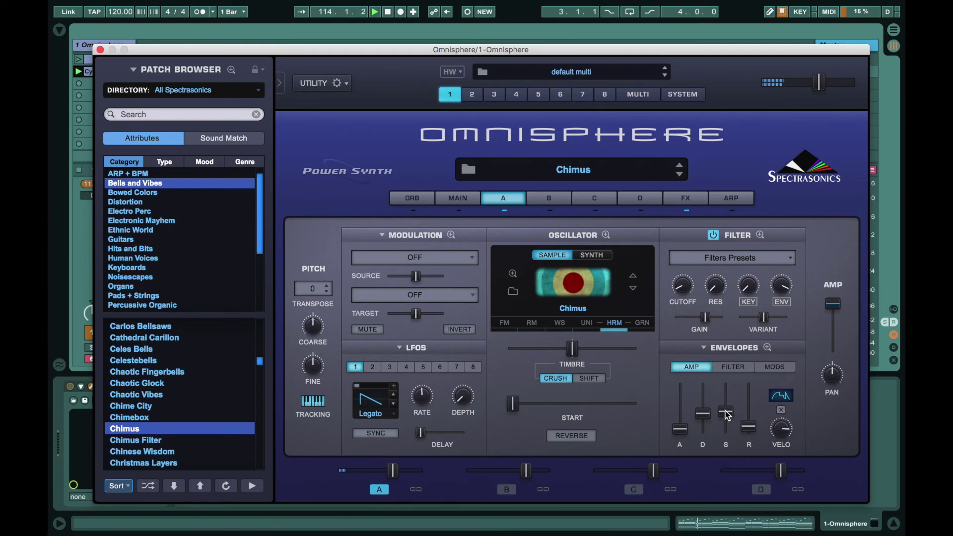
click(714, 234)
Audition Circuit Chimeland 2 and select Classic Super Bells from the Bells and Vibes category
scroll(162, 434, down, 4)
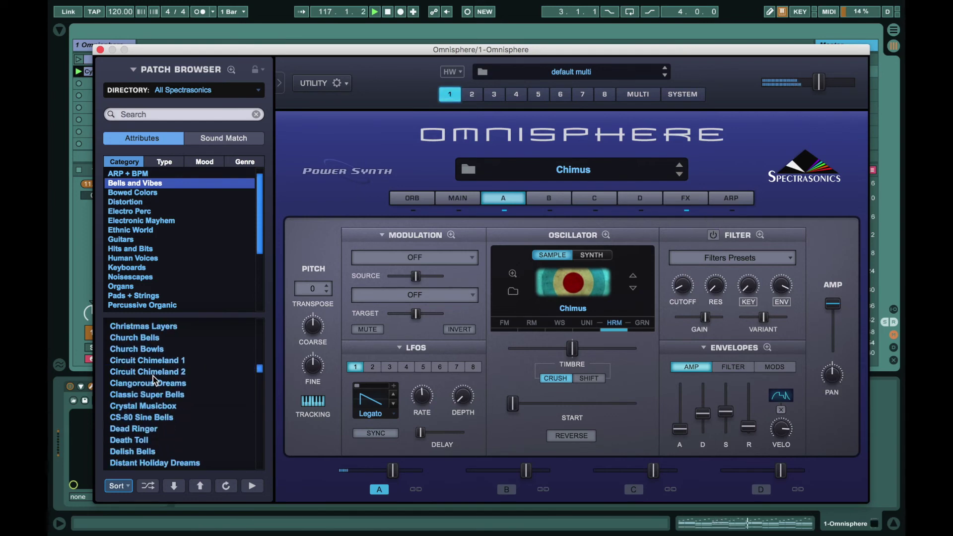
click(153, 376)
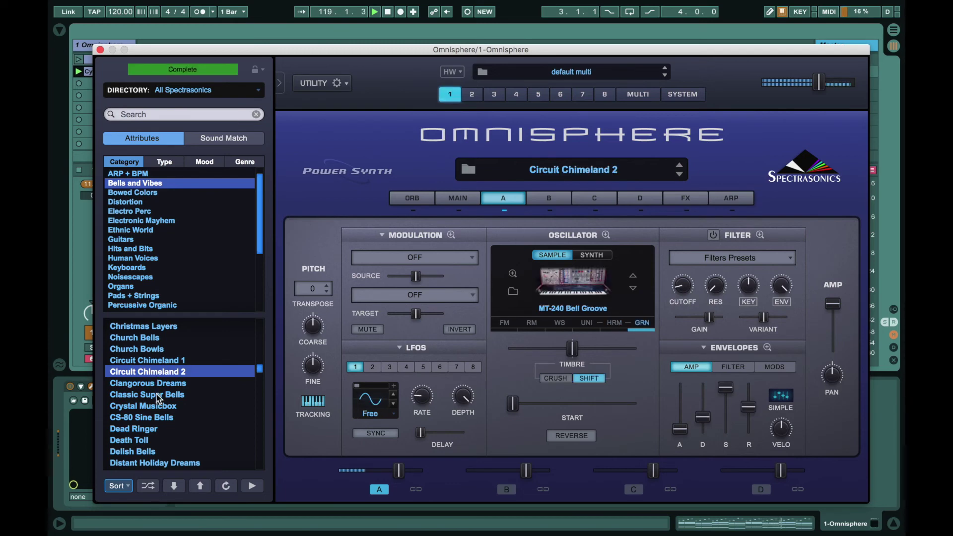
click(158, 395)
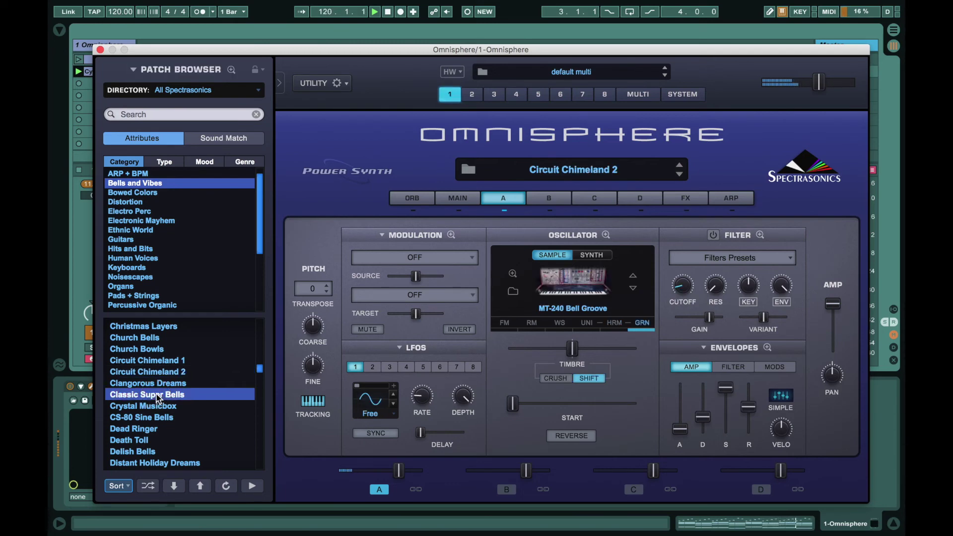
Load the patch Dynamic Sprinklers from further down the Bells and Vibes list
scroll(156, 416, down, 10)
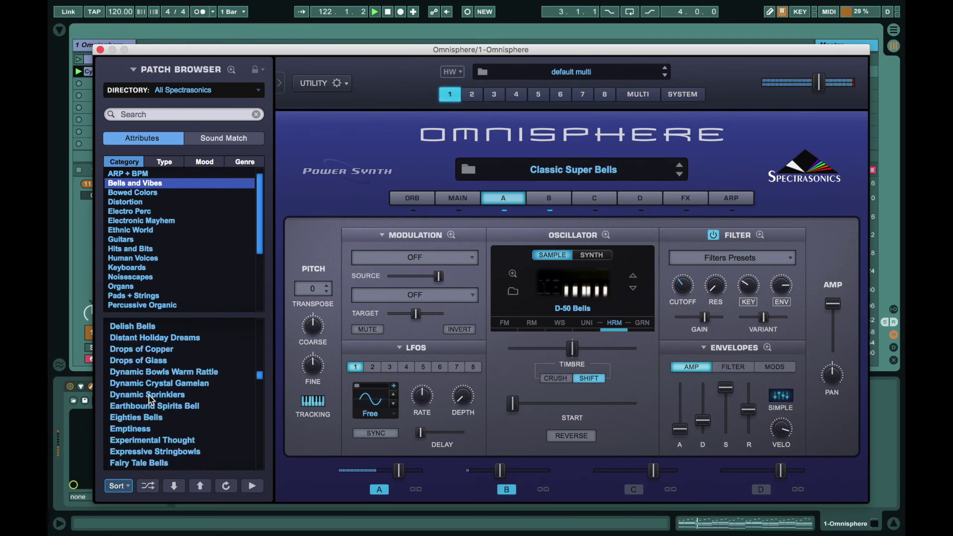
click(150, 398)
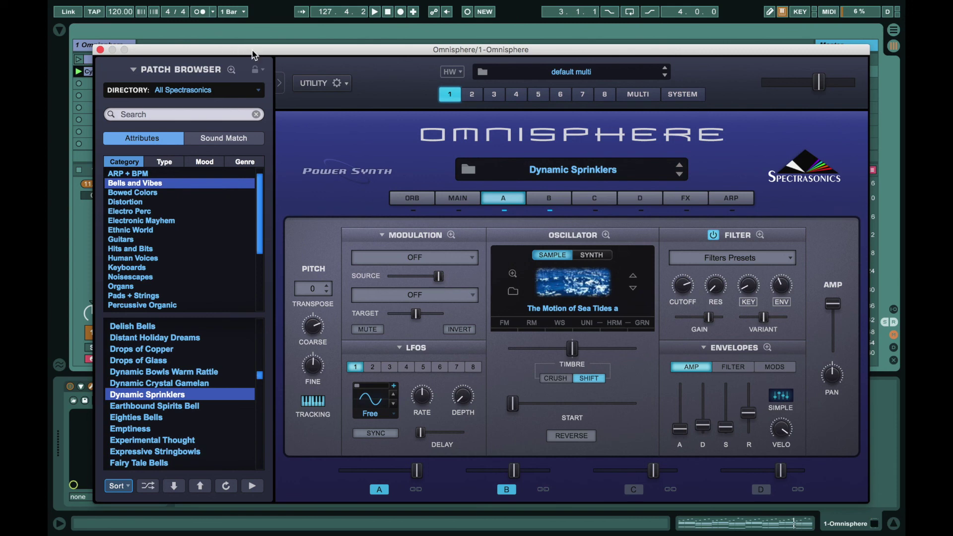
Move the Omnisphere window higher, close it to reveal the track, and reopen it from the Omnisphere device to browse more bell patches
drag(268, 53, 270, 29)
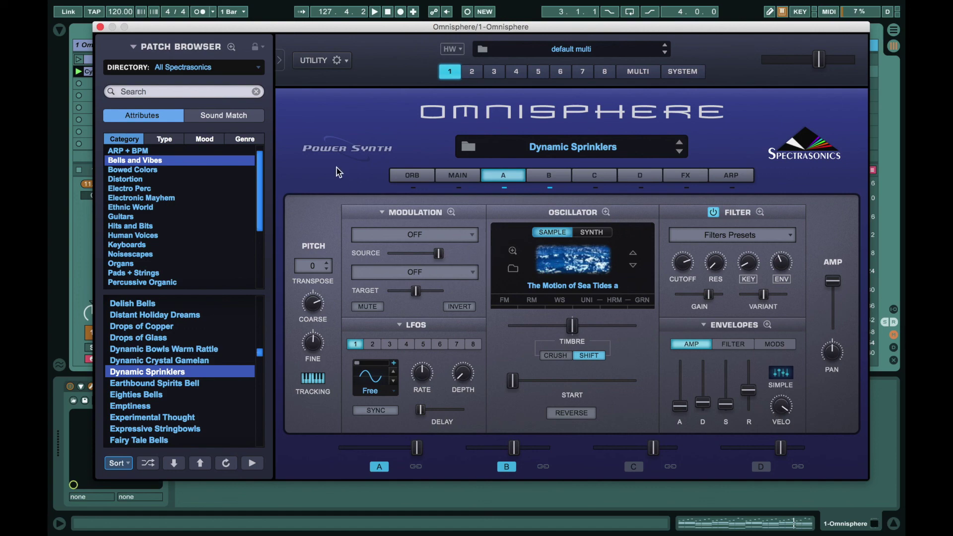
click(100, 27)
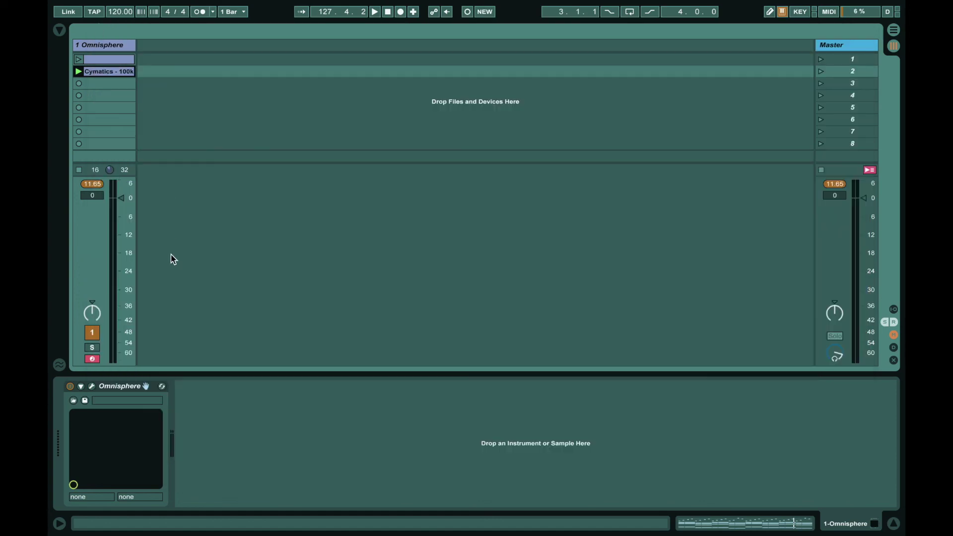
click(92, 387)
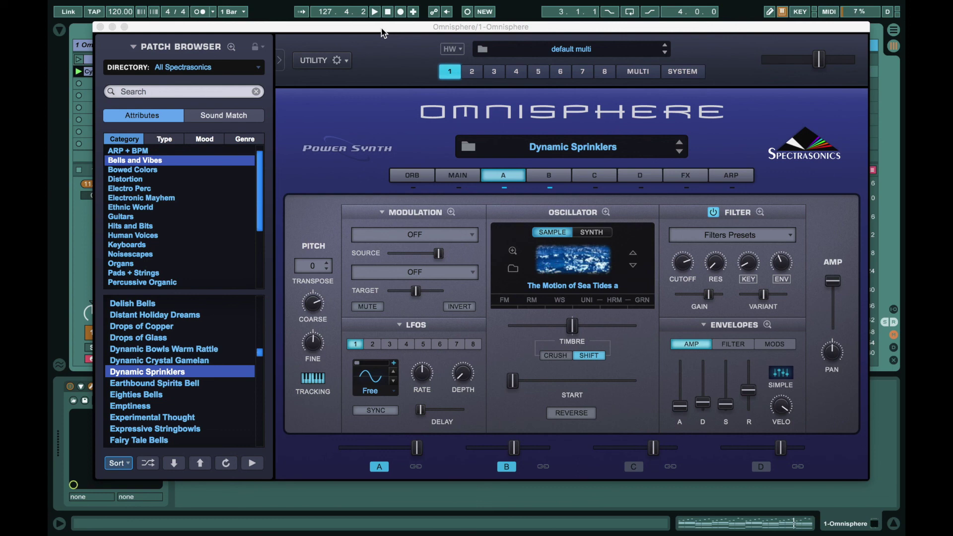
scroll(213, 394, down, 6)
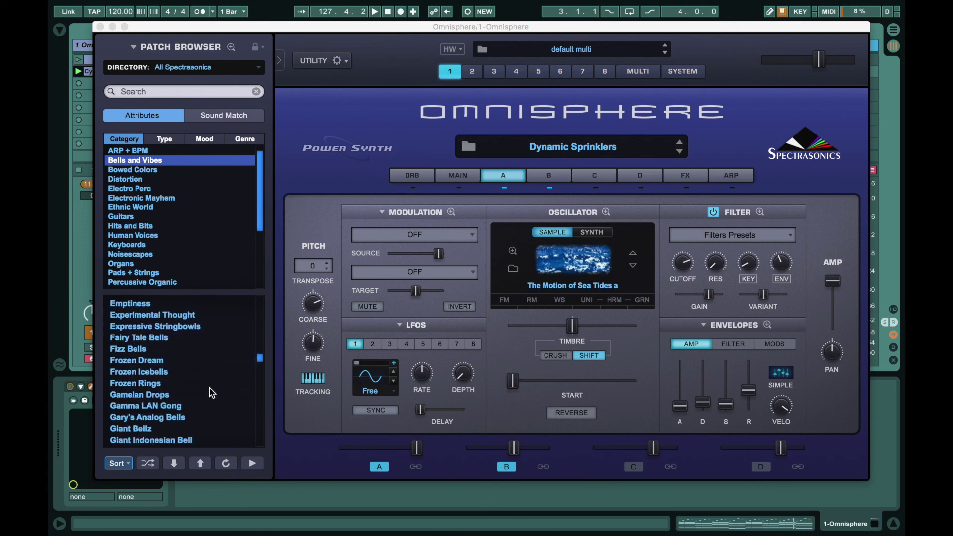